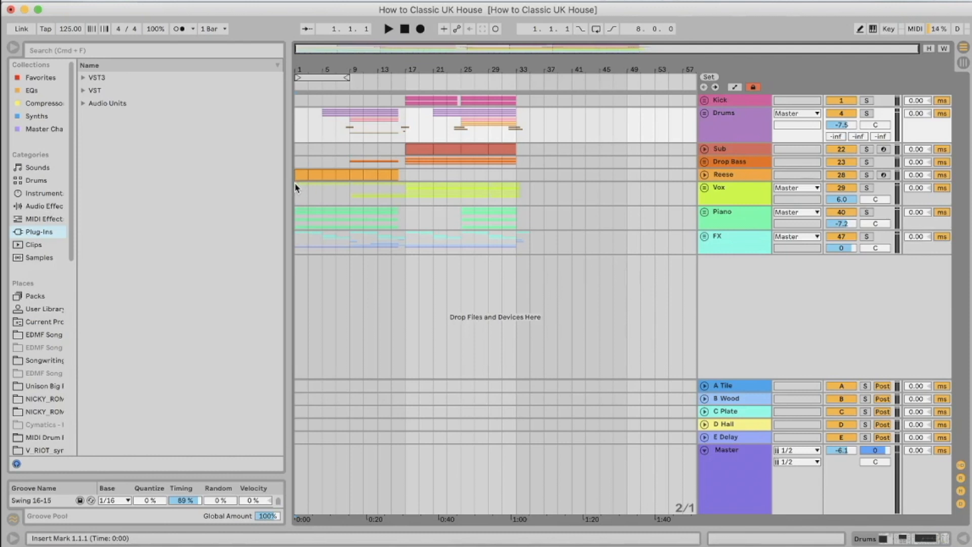
# - Play the full arrangement from bar 1
pyautogui.click(299, 199)
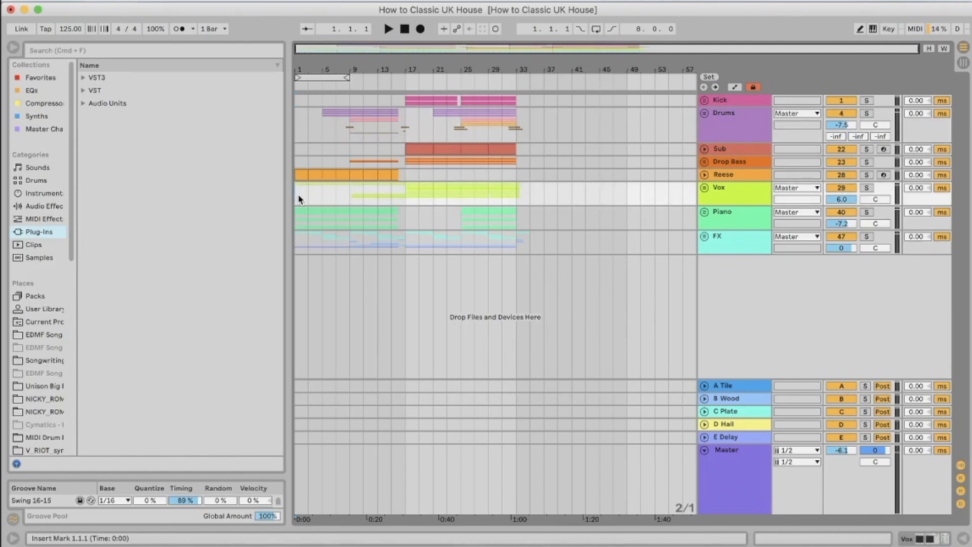
pyautogui.press('space')
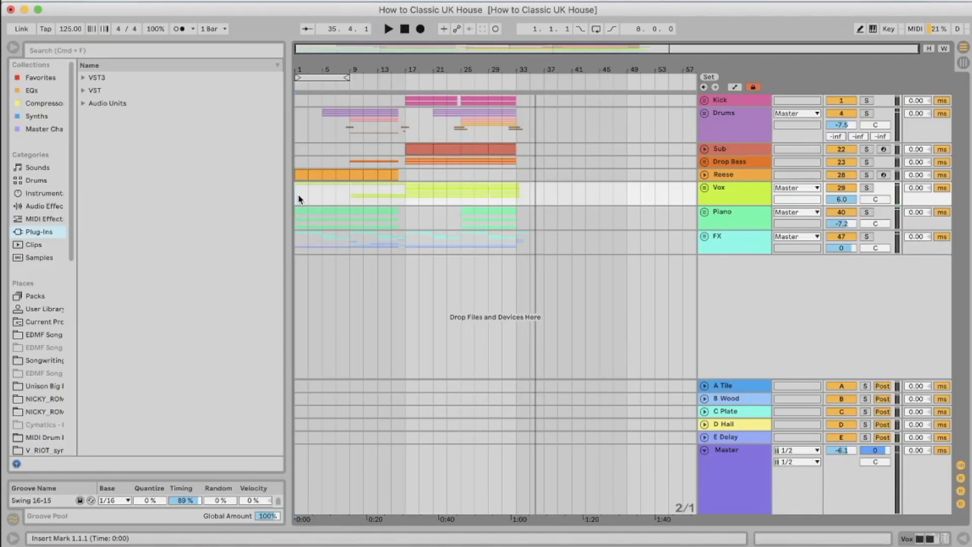
pyautogui.click(880, 540)
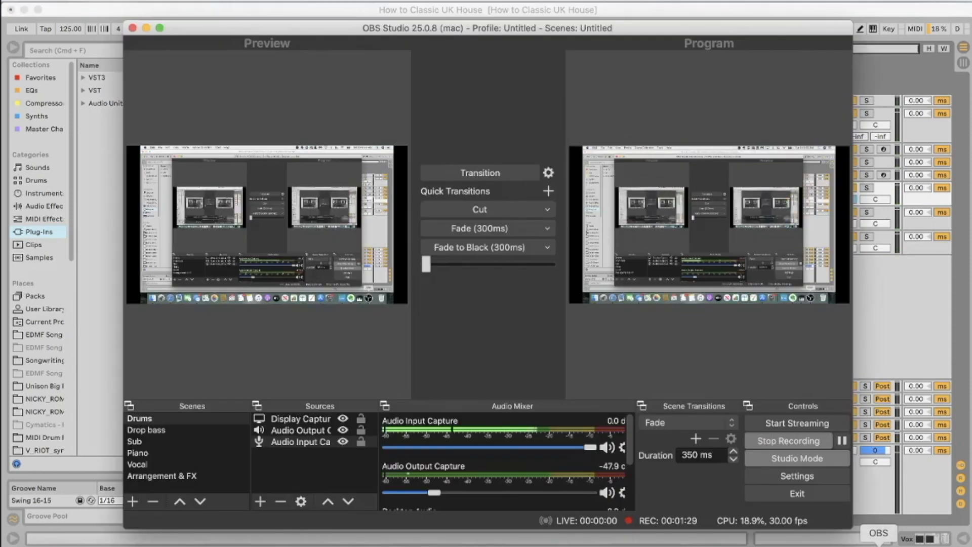
pyautogui.click(885, 335)
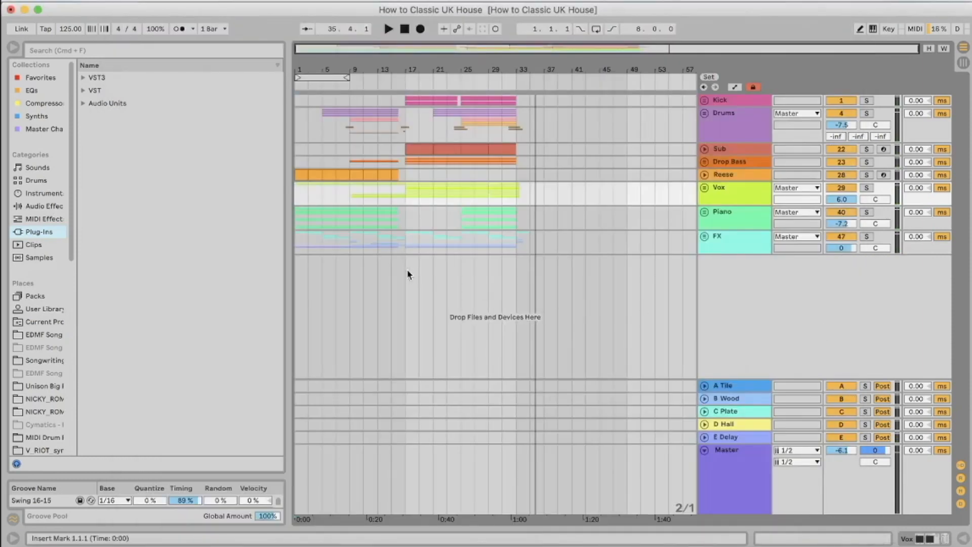
pyautogui.click(298, 247)
pyautogui.press('+')
pyautogui.press('+')
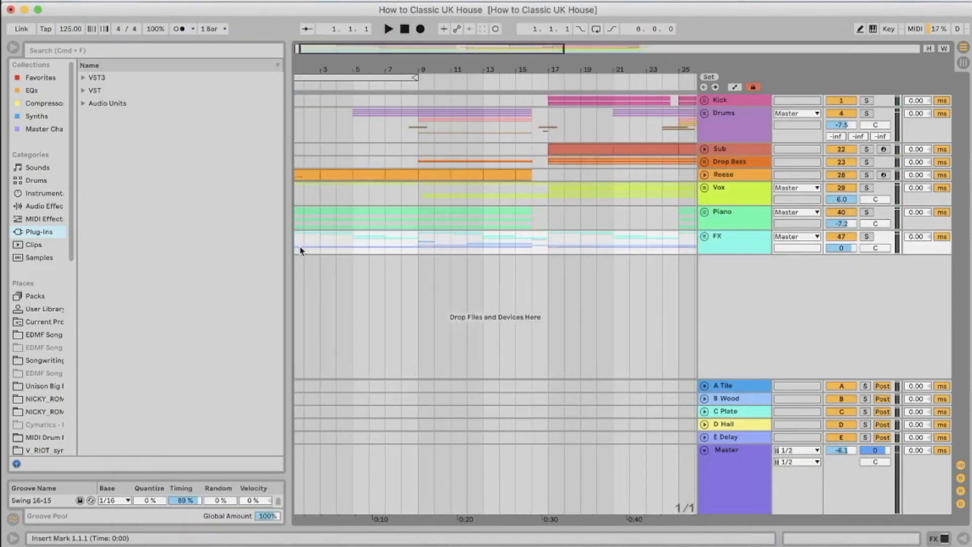
pyautogui.press('-')
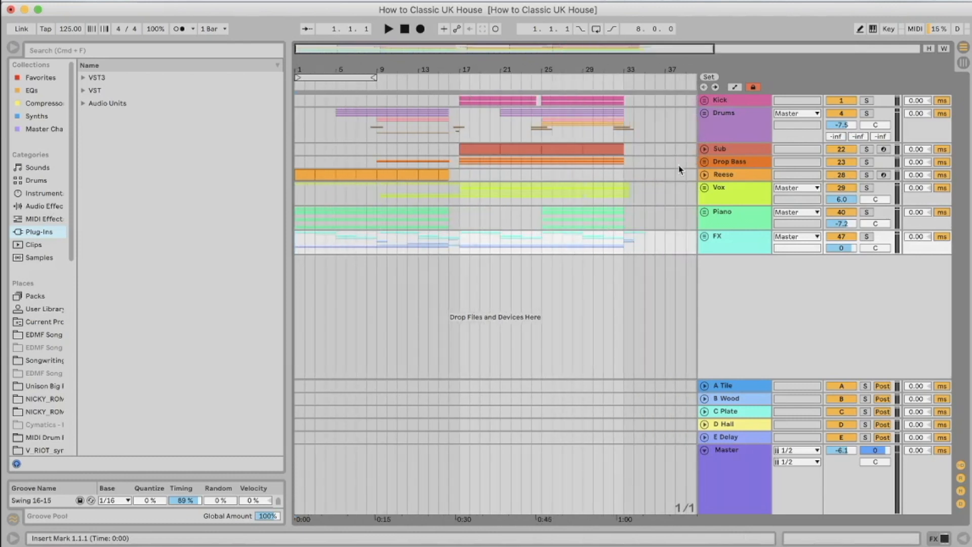
# - Unfold the Drop Bass group and its MAIN track, and show the MAIN track's device chain
pyautogui.click(704, 162)
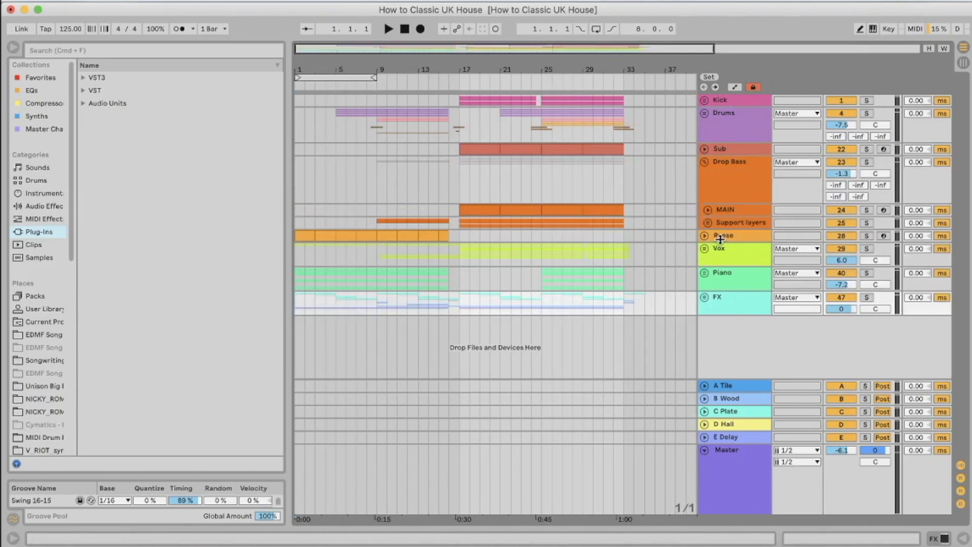
pyautogui.click(708, 209)
pyautogui.scroll(-1, 708, 208)
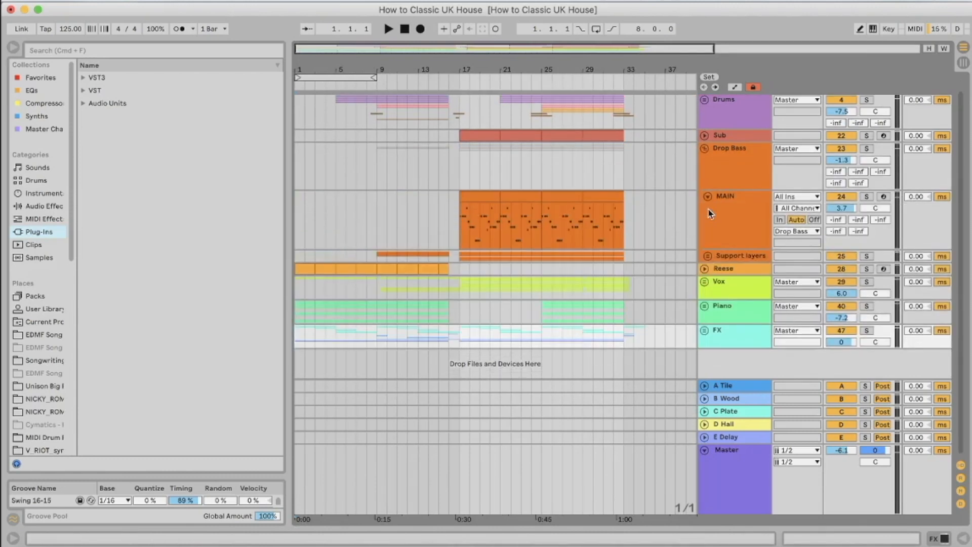
pyautogui.click(476, 216)
pyautogui.click(730, 156)
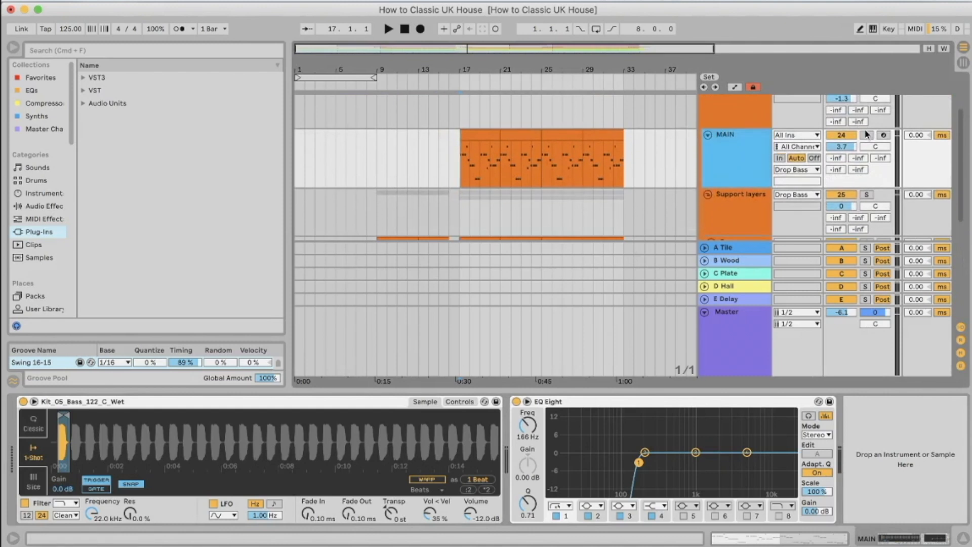
pyautogui.click(467, 166)
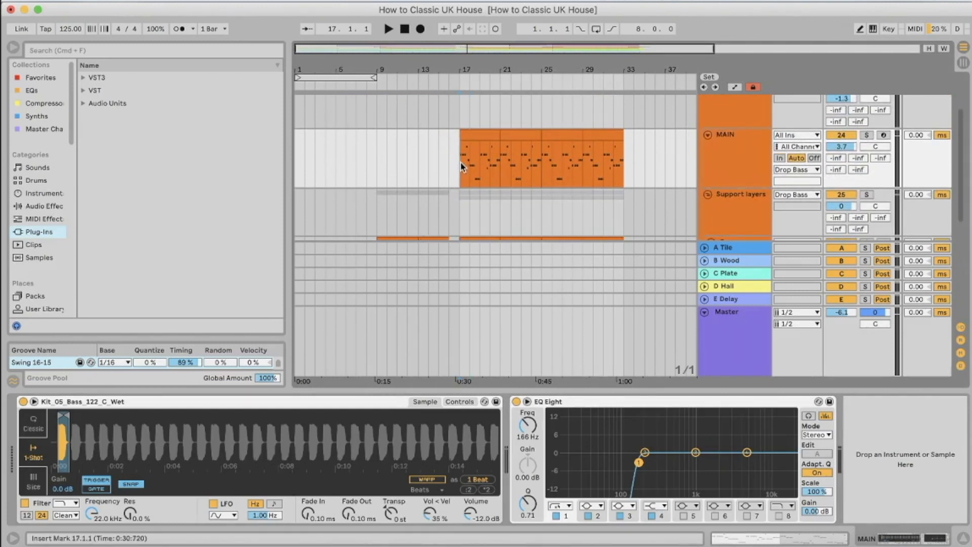
# - Look at the device chains of the Organ and Fm tracks in the Support layers group
pyautogui.scroll(-2, 461, 166)
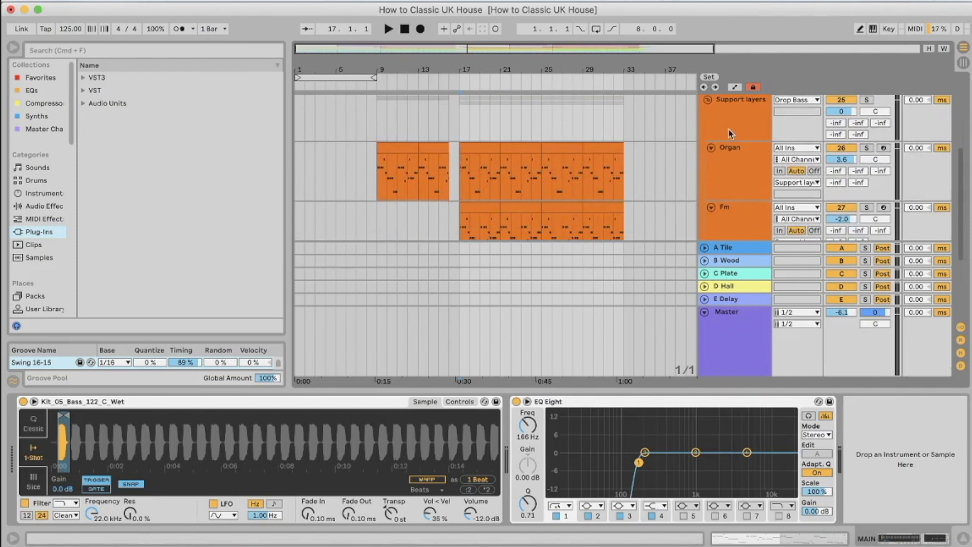
pyautogui.scroll(-1, 737, 174)
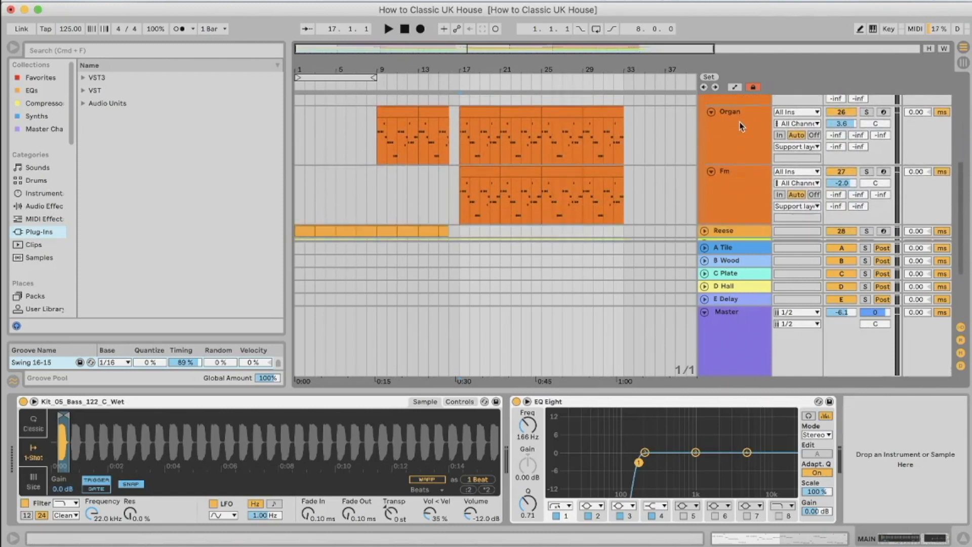
pyautogui.click(740, 126)
pyautogui.click(738, 196)
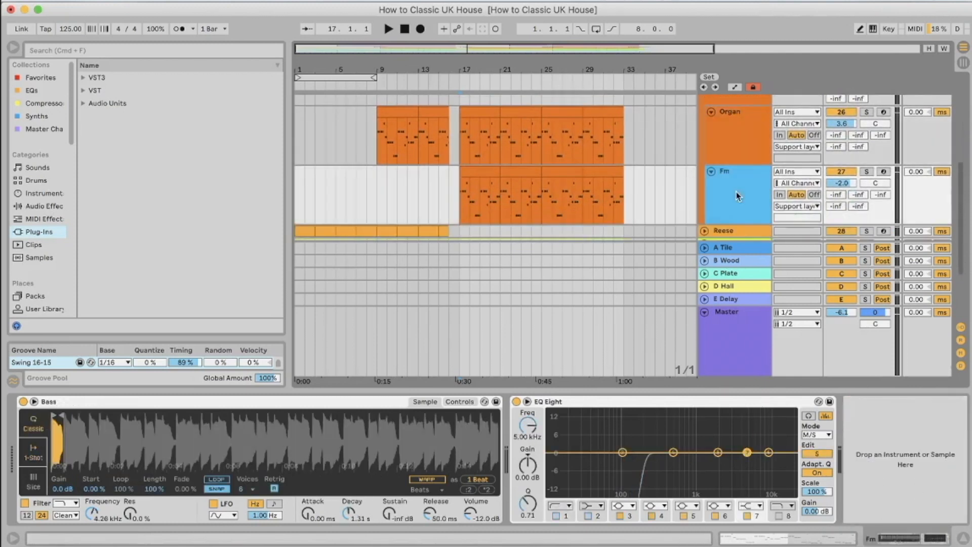
# - Audition the Fm track on its own from bar 17 and release its solo
pyautogui.click(461, 202)
pyautogui.click(865, 184)
pyautogui.click(867, 171)
pyautogui.press('space')
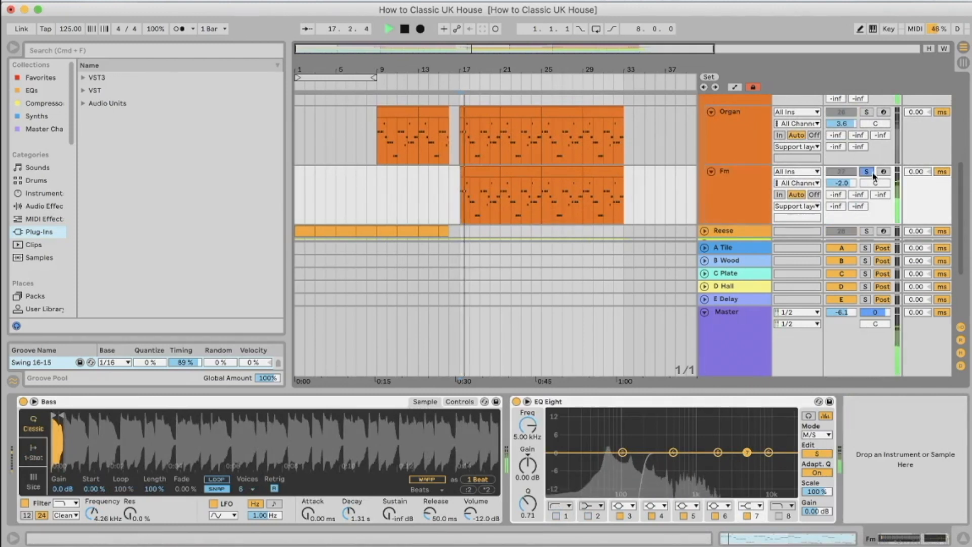
pyautogui.press('space')
pyautogui.click(867, 171)
# - Solo the MAIN bass track and play it from bar 17
pyautogui.scroll(5, 873, 173)
pyautogui.scroll(1, 872, 152)
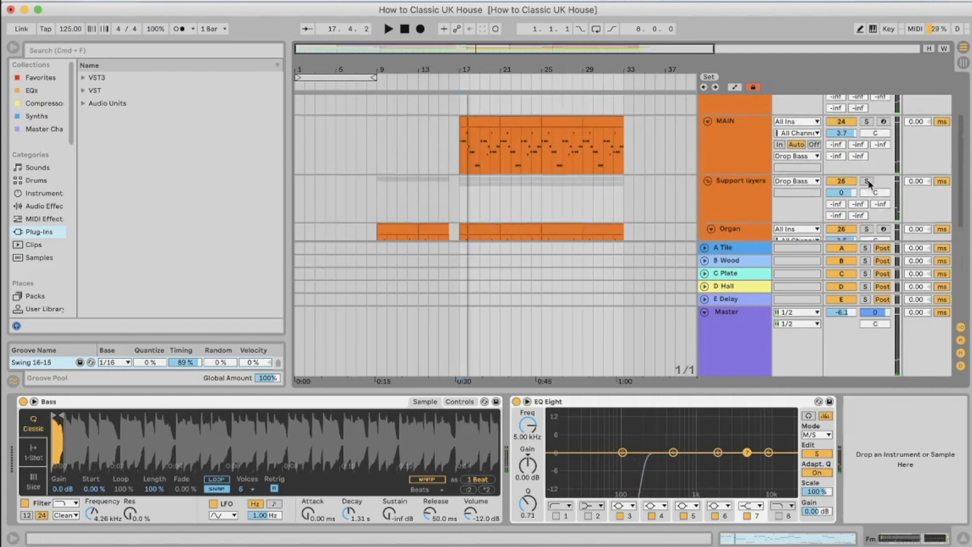
pyautogui.click(866, 124)
pyautogui.press('space')
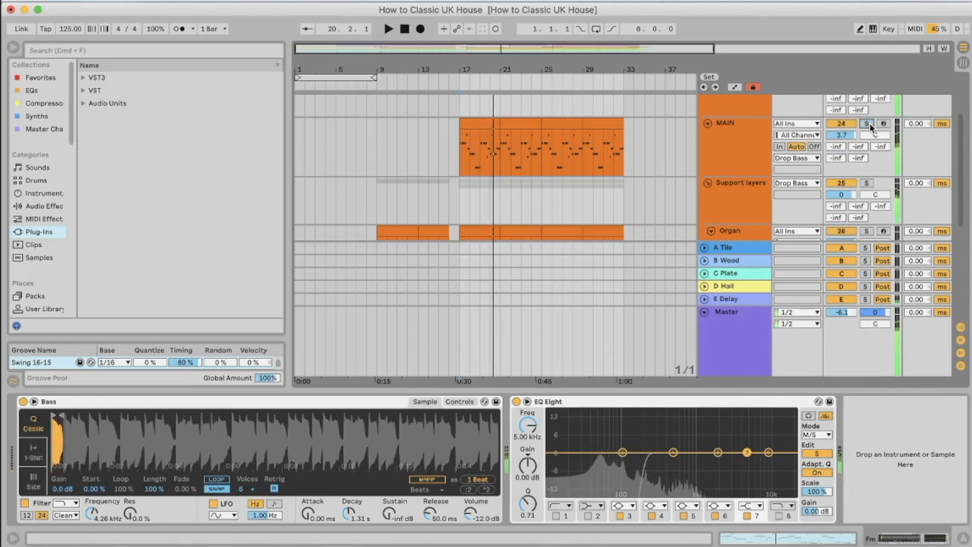
# - Hide the device view and examine the MIDI clips of the MAIN, Organ and Fm bass layers from bar 17
pyautogui.moveTo(591, 391); pyautogui.dragTo(575, 519)
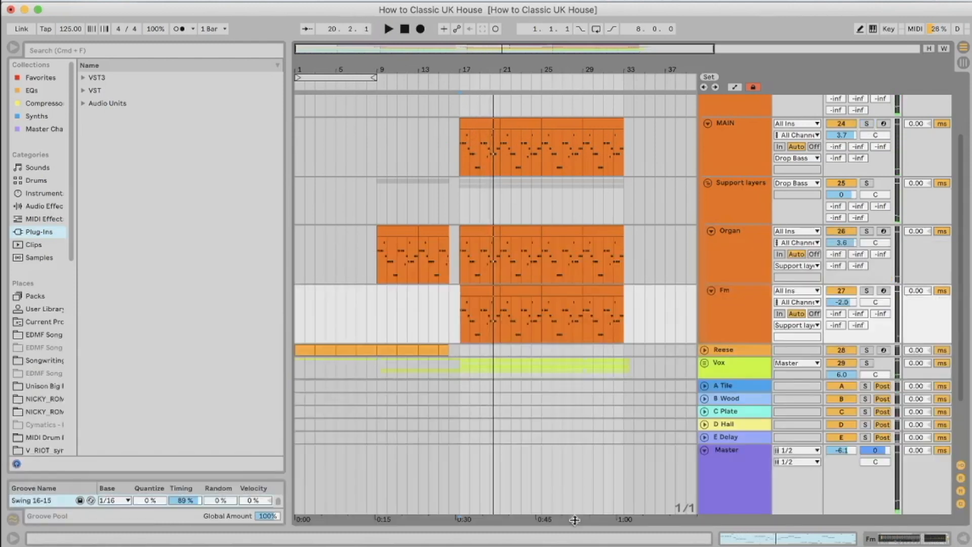
pyautogui.scroll(-2, 575, 248)
pyautogui.scroll(3, 497, 203)
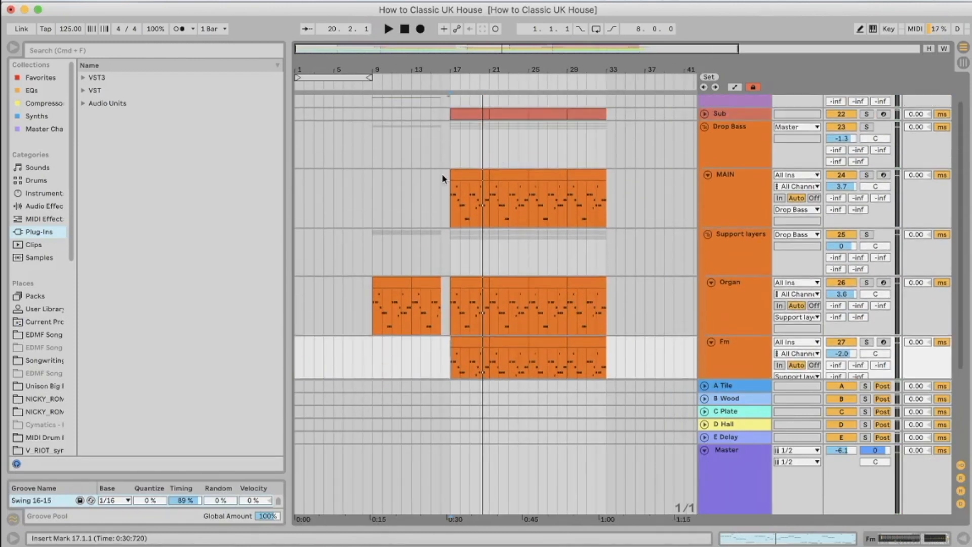
pyautogui.click(443, 178)
pyautogui.click(451, 191)
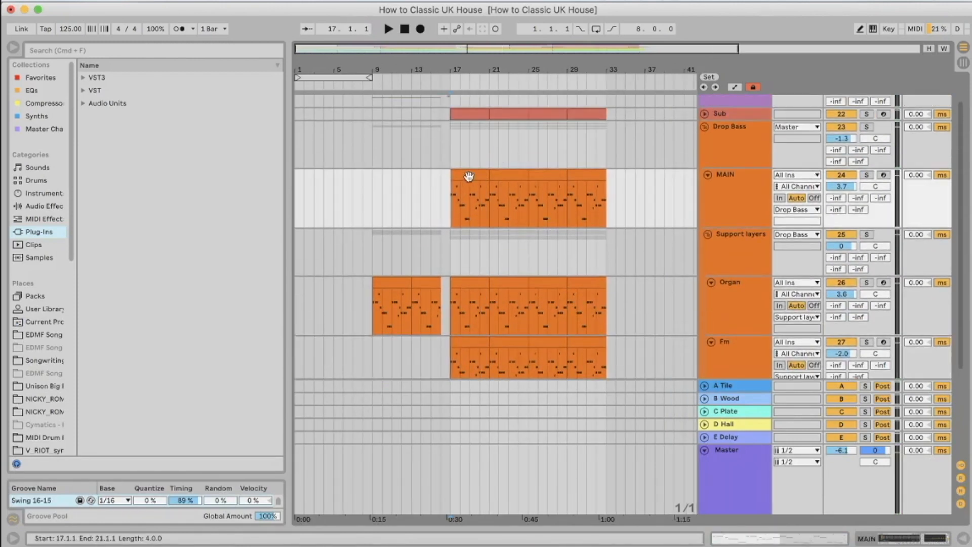
pyautogui.press('+')
pyautogui.press('+')
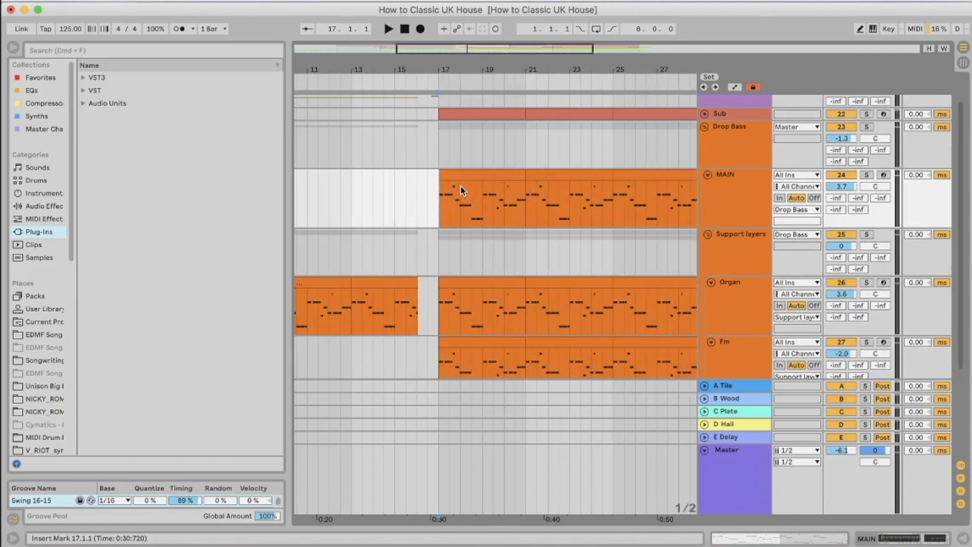
pyautogui.press('-')
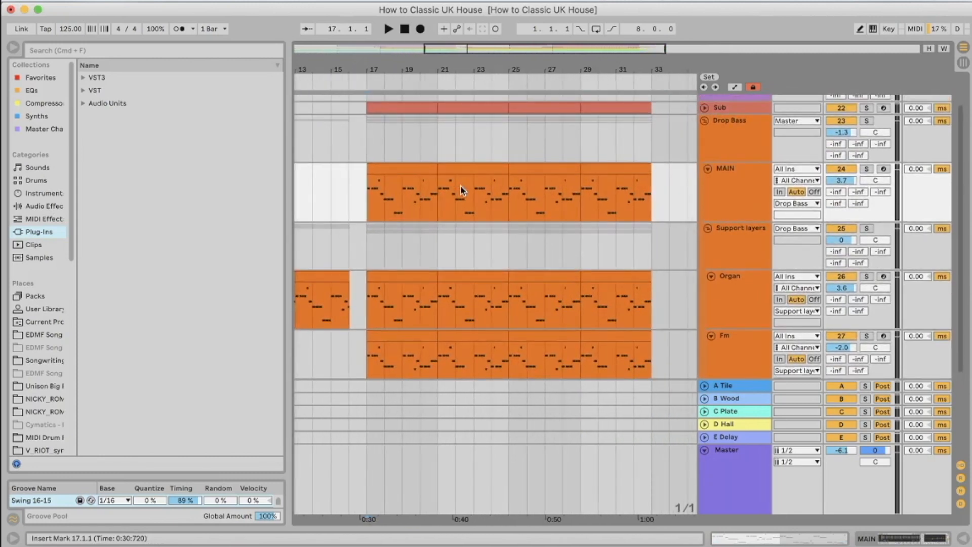
pyautogui.scroll(2, 476, 182)
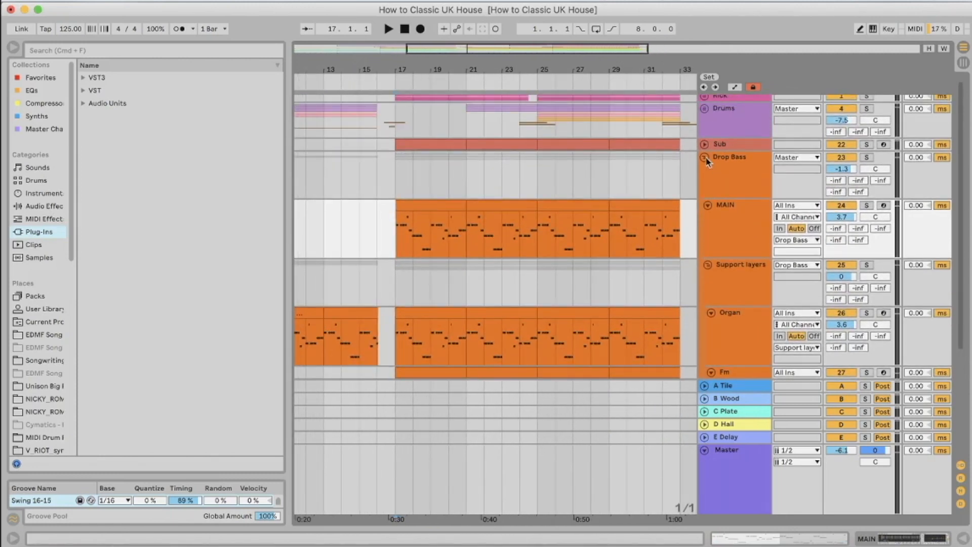
pyautogui.press('super+Tab')
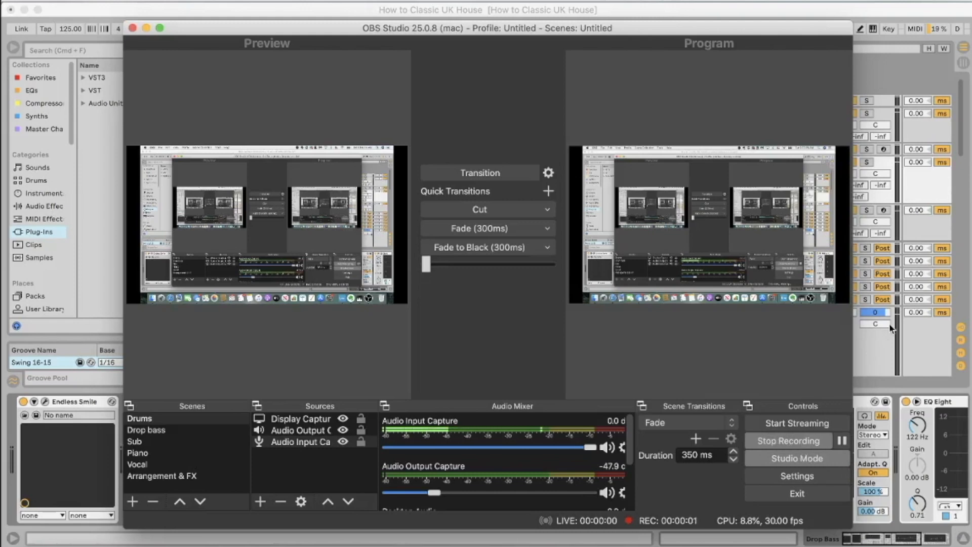
pyautogui.press('super+Tab')
# - Show the Drop Bass group's device chain and look through its effects up to the last EQ Eight
pyautogui.click(734, 185)
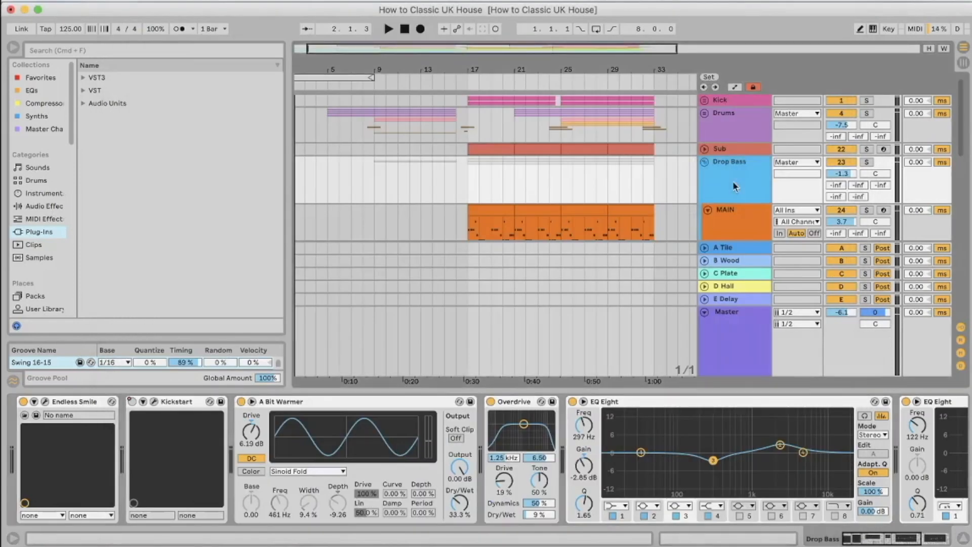
pyautogui.scroll(-3, 733, 181)
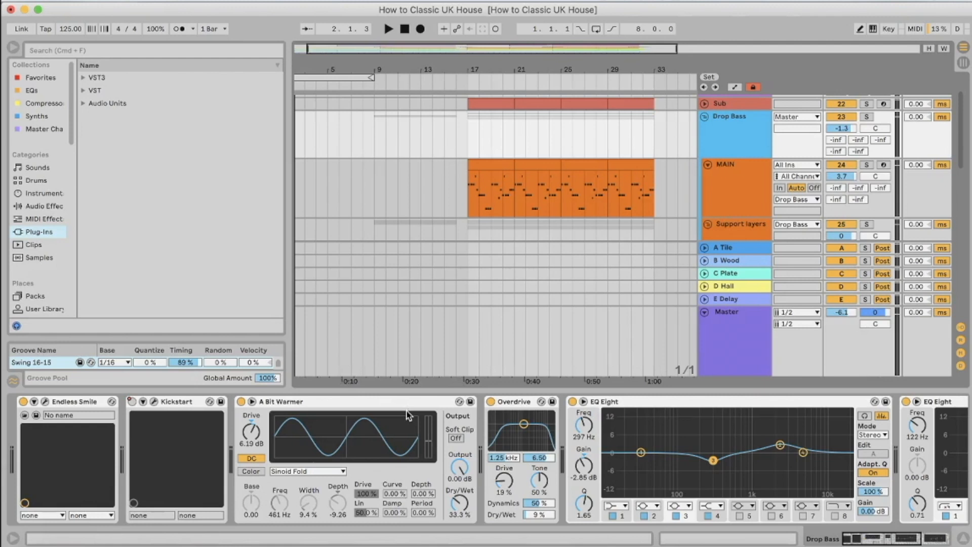
pyautogui.hscroll(5, 484, 428)
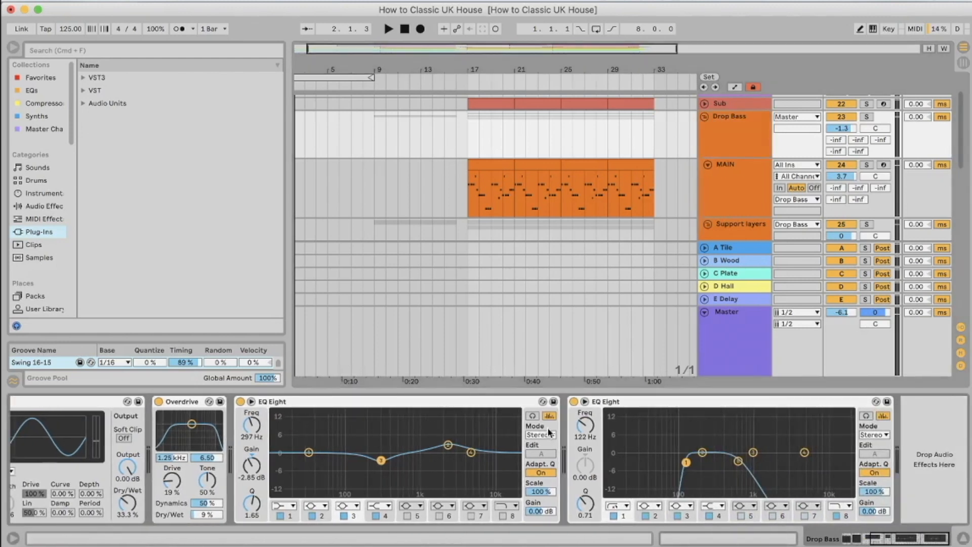
pyautogui.scroll(-3, 643, 197)
pyautogui.hscroll(2, 642, 198)
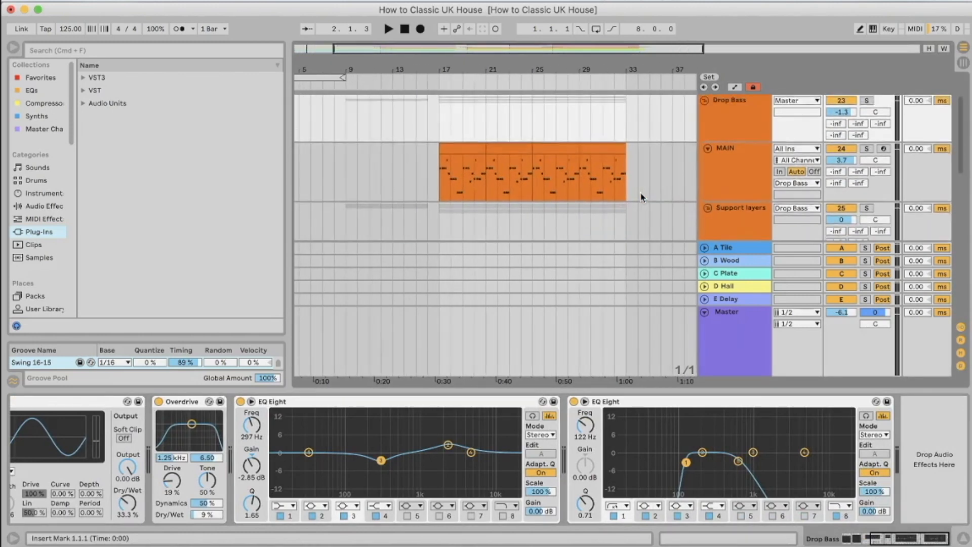
# - Fold the Drop Bass group and hide the device view
pyautogui.scroll(1, 642, 197)
pyautogui.click(704, 123)
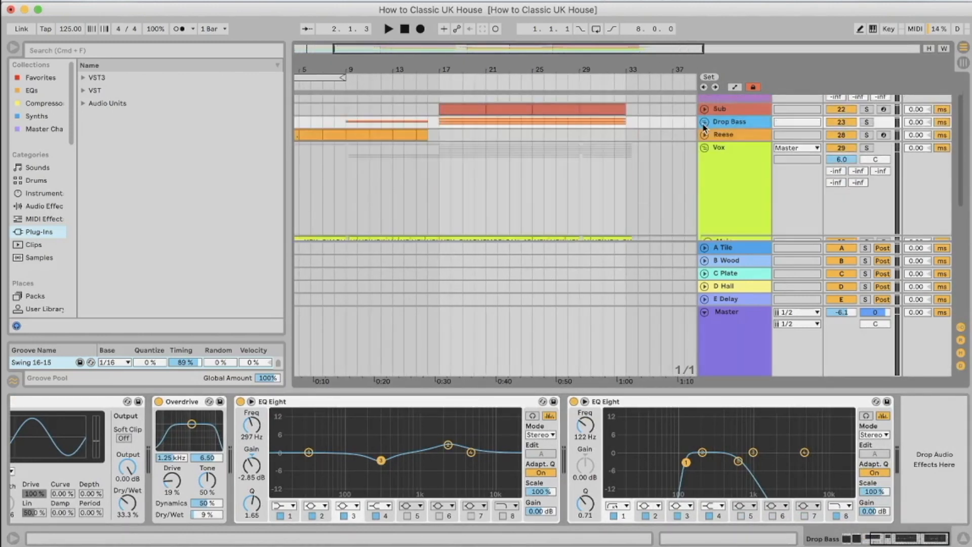
pyautogui.moveTo(717, 388); pyautogui.dragTo(711, 519)
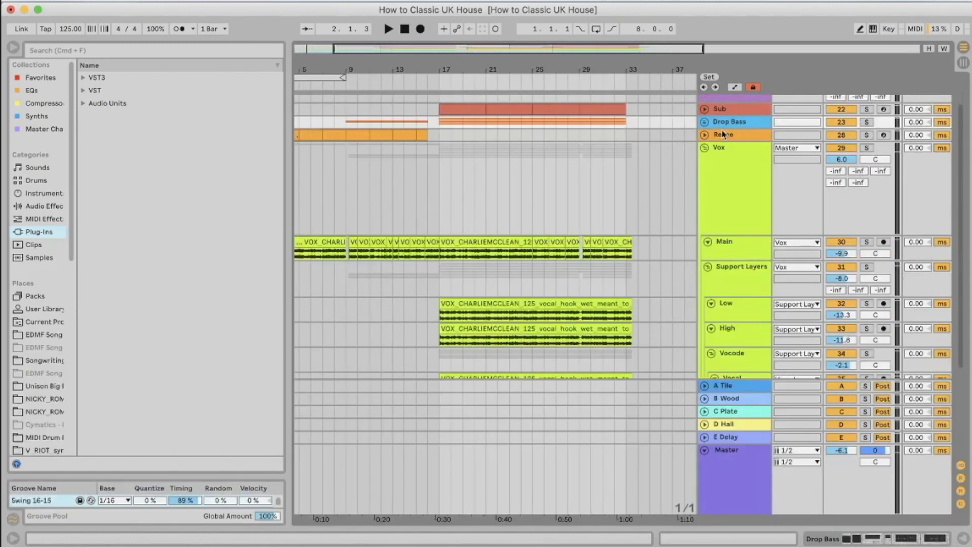
# - Unfold the Sub track and show its device chain
pyautogui.scroll(2, 722, 176)
pyautogui.click(704, 149)
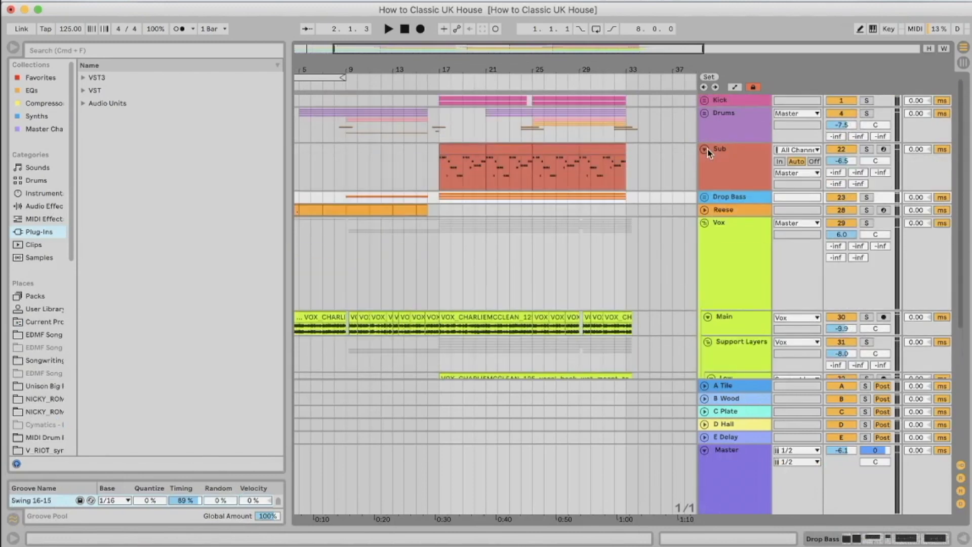
pyautogui.doubleClick(720, 168)
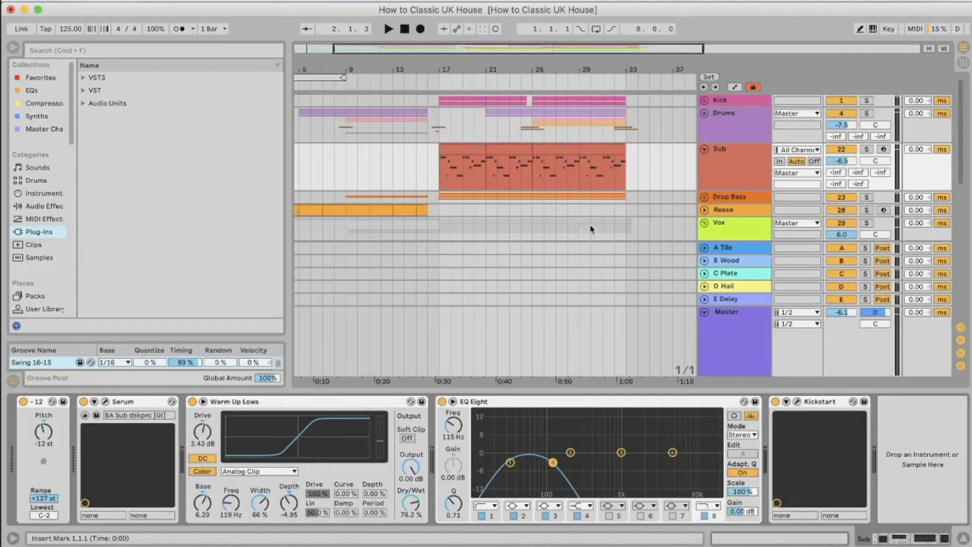
# - Audition the Sub track on its own from bar 17 while inspecting its Warm Up Lows saturator and EQ Eight's first band
pyautogui.click(866, 149)
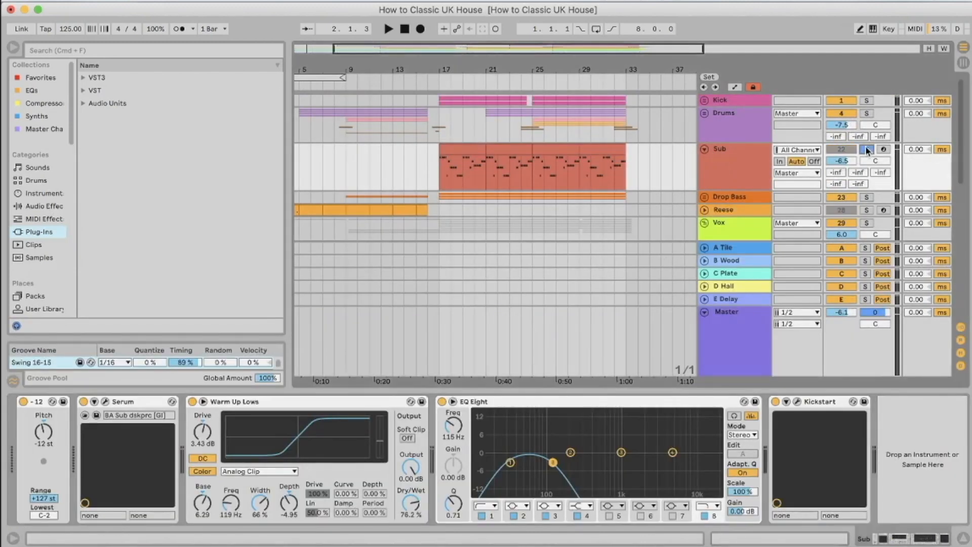
pyautogui.click(440, 172)
pyautogui.press('space')
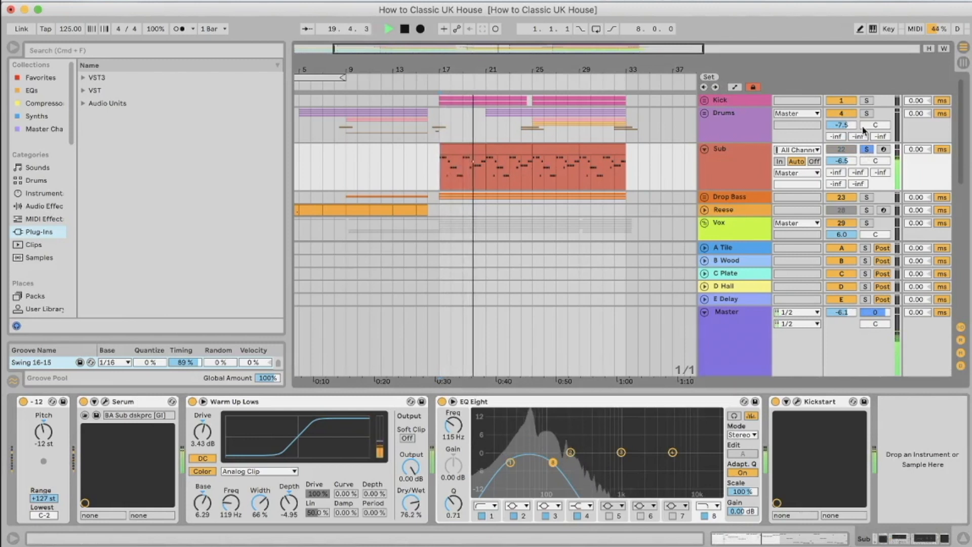
pyautogui.click(263, 421)
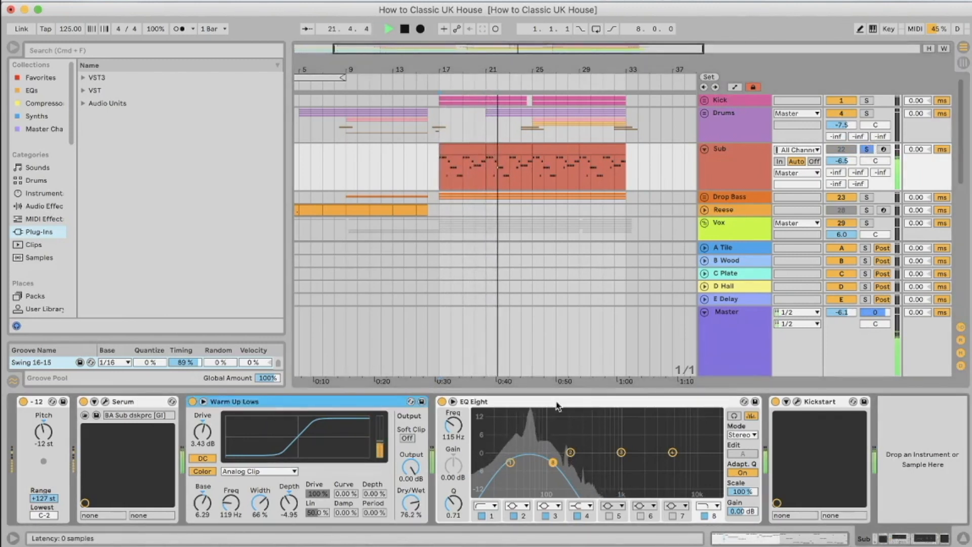
pyautogui.click(511, 463)
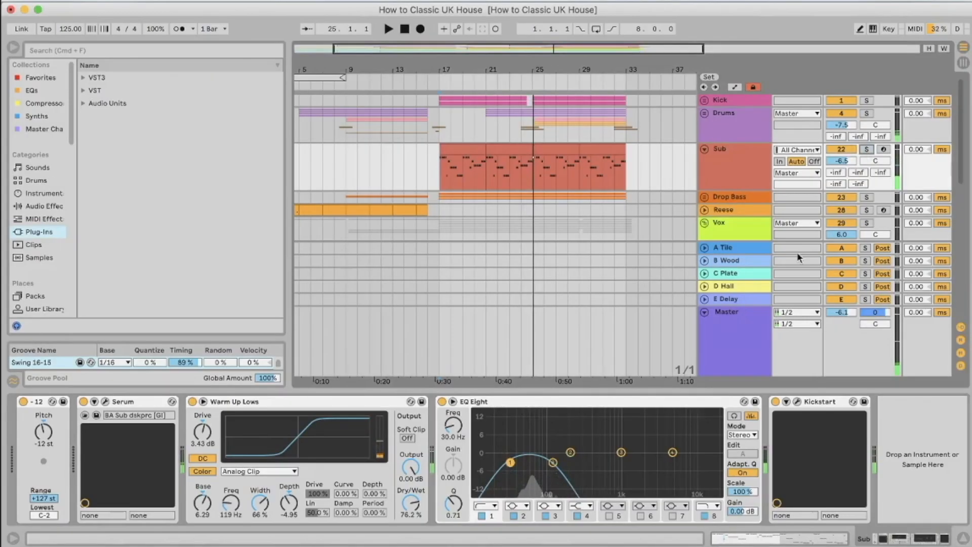
# - Fold the Sub track and unfold the Kick group, placing the insert marker at bar 17
pyautogui.click(705, 149)
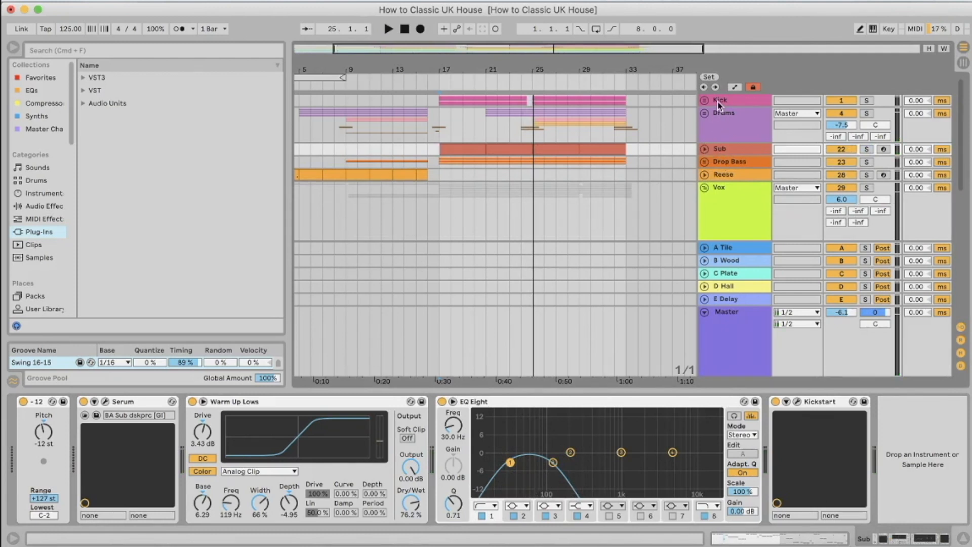
pyautogui.click(705, 101)
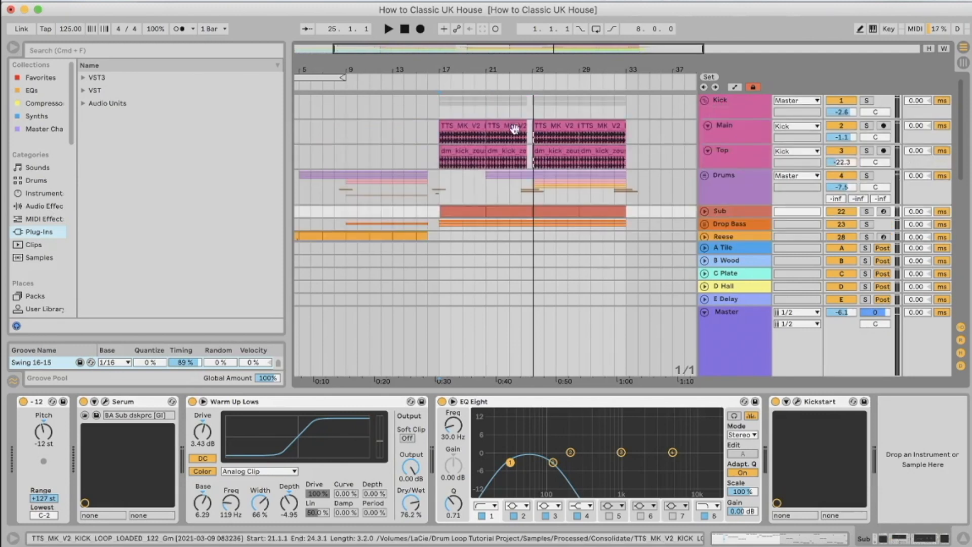
pyautogui.click(442, 108)
# - Inspect the device chains of the Kick group's Main and Top layers and of the Kick group itself
pyautogui.click(748, 142)
pyautogui.click(747, 155)
pyautogui.click(747, 142)
pyautogui.click(747, 161)
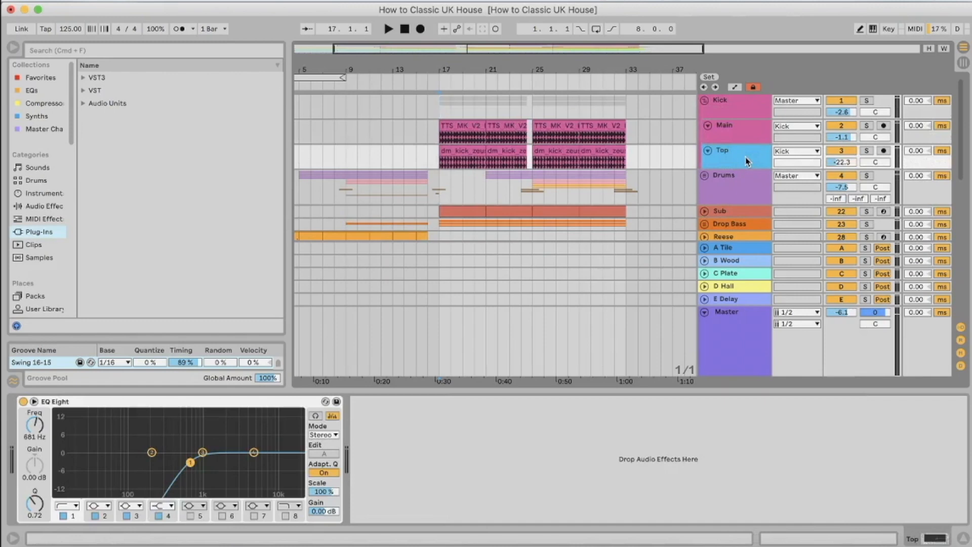
pyautogui.scroll(-2, 746, 162)
pyautogui.scroll(2, 738, 147)
pyautogui.click(741, 117)
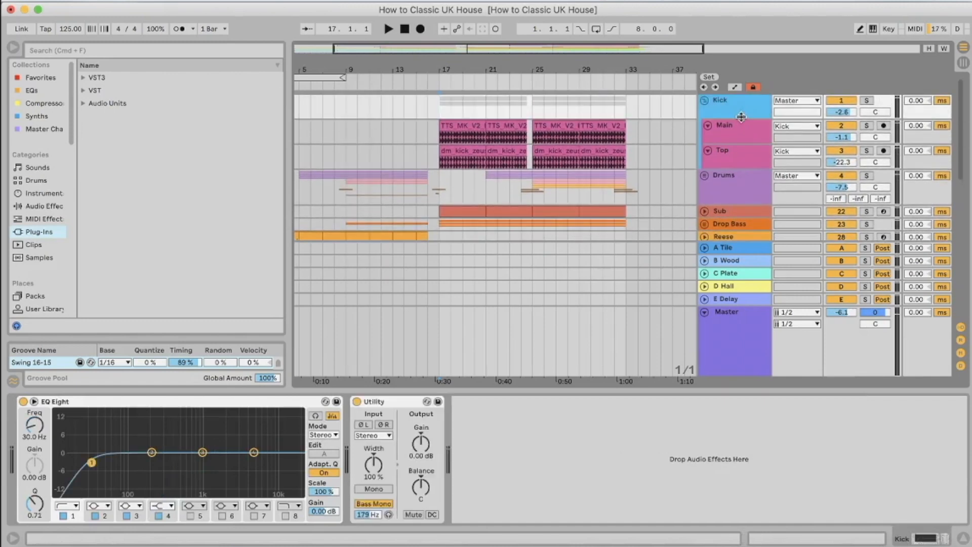
# - Show the Drums group's device chain and unfold the group to view the Clap, ExtraTops and Transitions chains
pyautogui.click(734, 179)
pyautogui.scroll(-1, 734, 180)
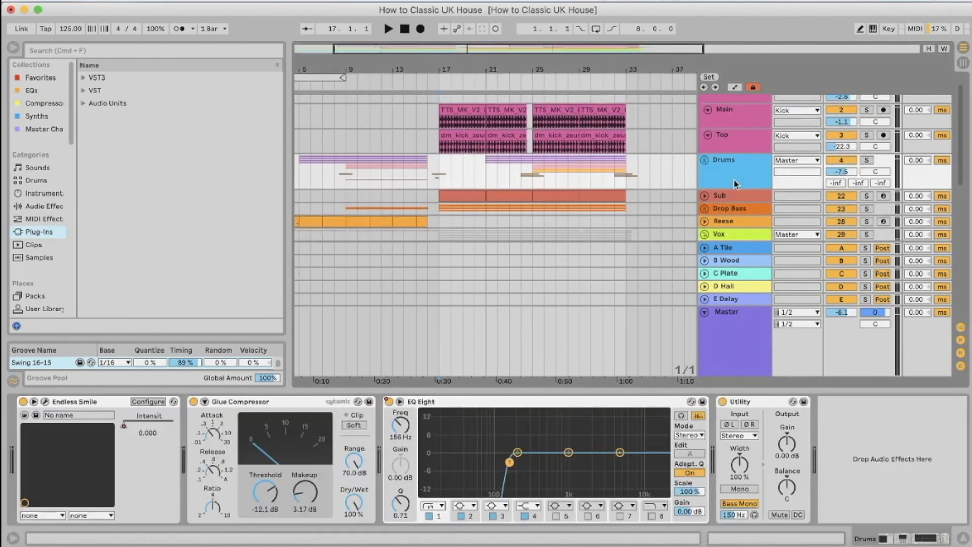
pyautogui.click(704, 161)
pyautogui.scroll(-3, 706, 161)
pyautogui.click(727, 157)
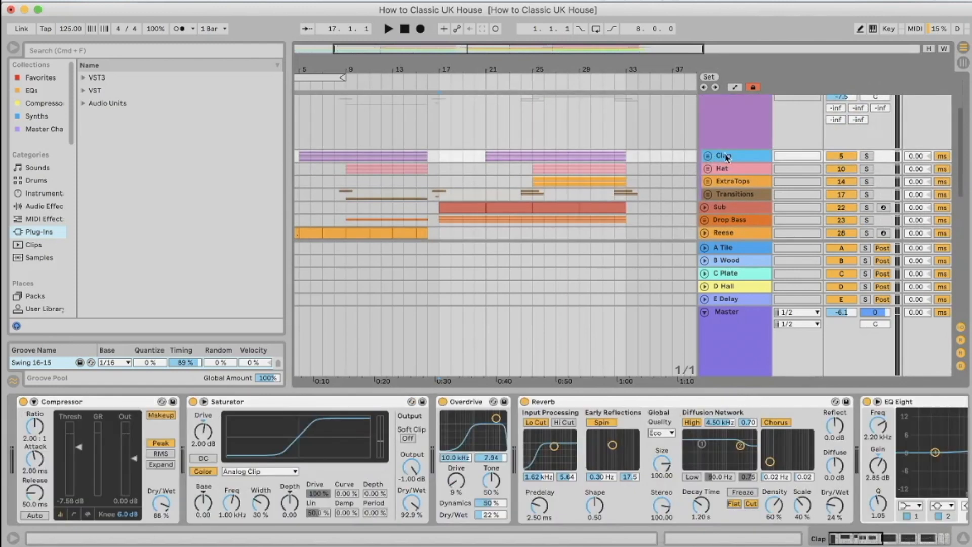
pyautogui.click(727, 183)
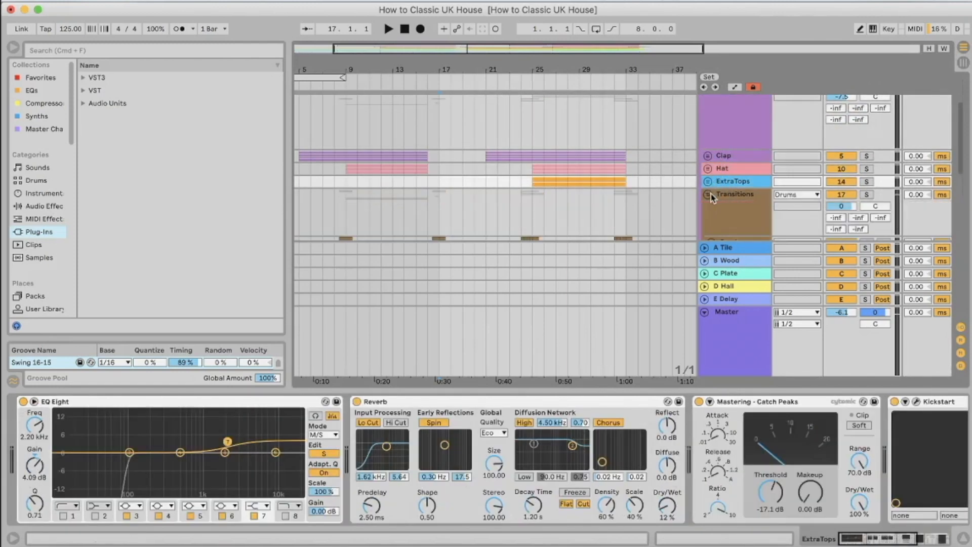
pyautogui.click(711, 198)
pyautogui.scroll(-3, 714, 195)
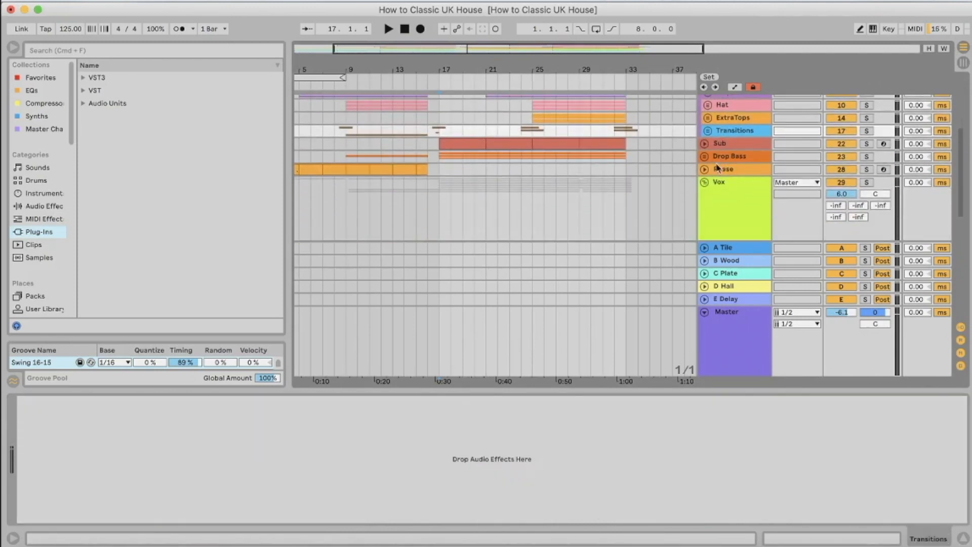
# - Fold the Drums group and the Vox group
pyautogui.scroll(8, 714, 152)
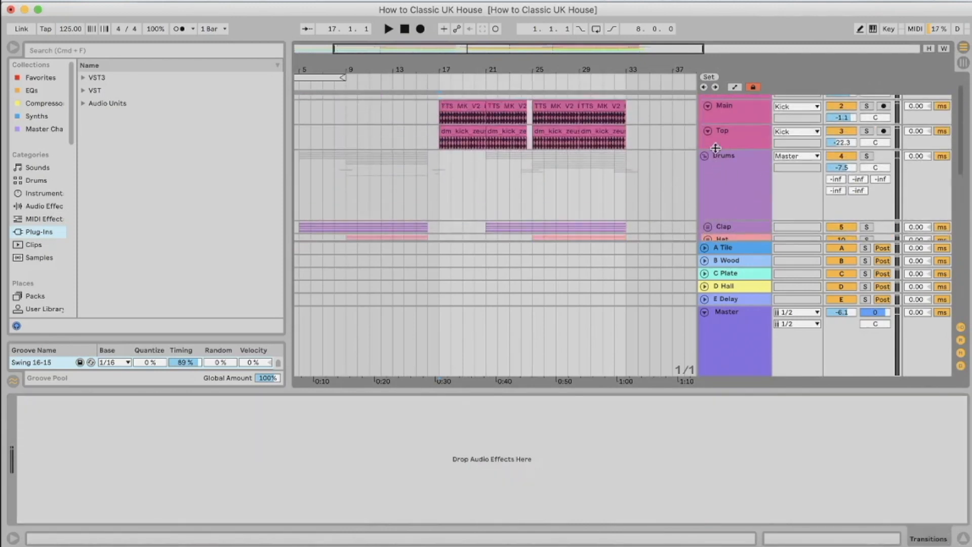
pyautogui.click(705, 157)
pyautogui.scroll(-5, 706, 160)
pyautogui.scroll(3, 708, 162)
pyautogui.click(704, 175)
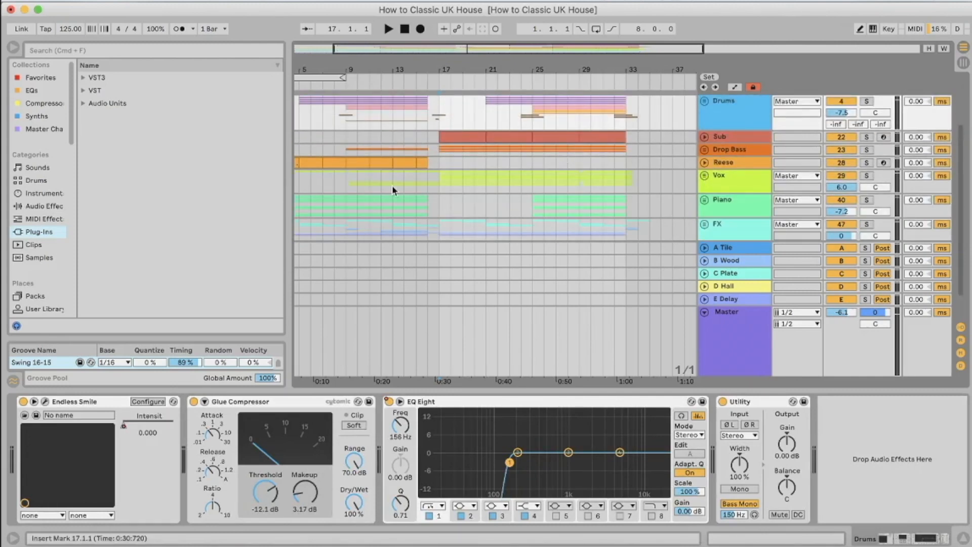
# - Select the Vox group and set the insert marker at bar 1
pyautogui.click(303, 187)
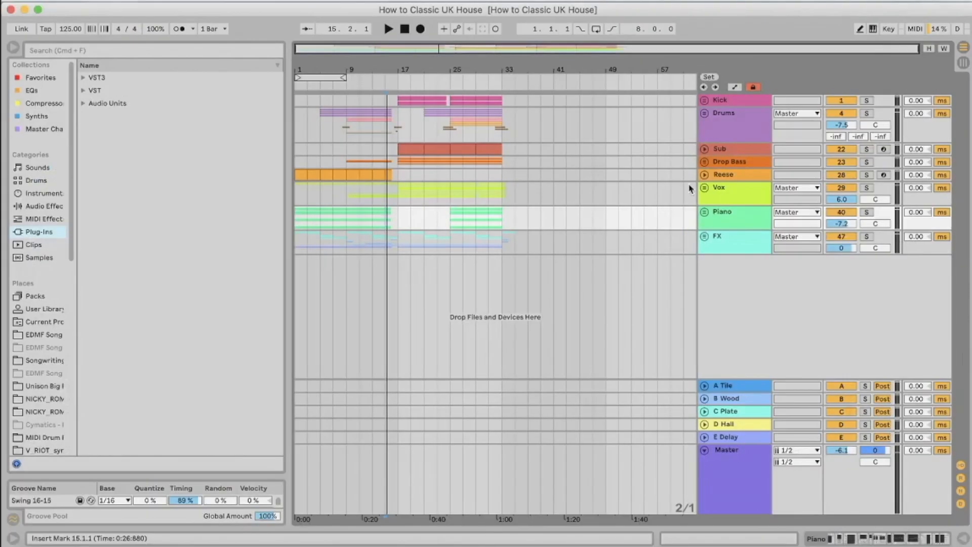
pyautogui.click(744, 190)
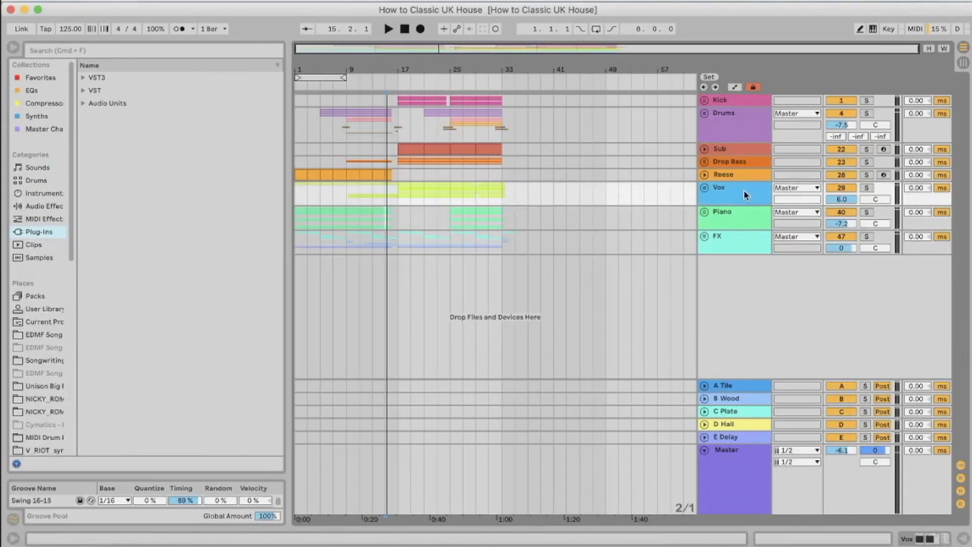
pyautogui.click(301, 193)
pyautogui.press('+')
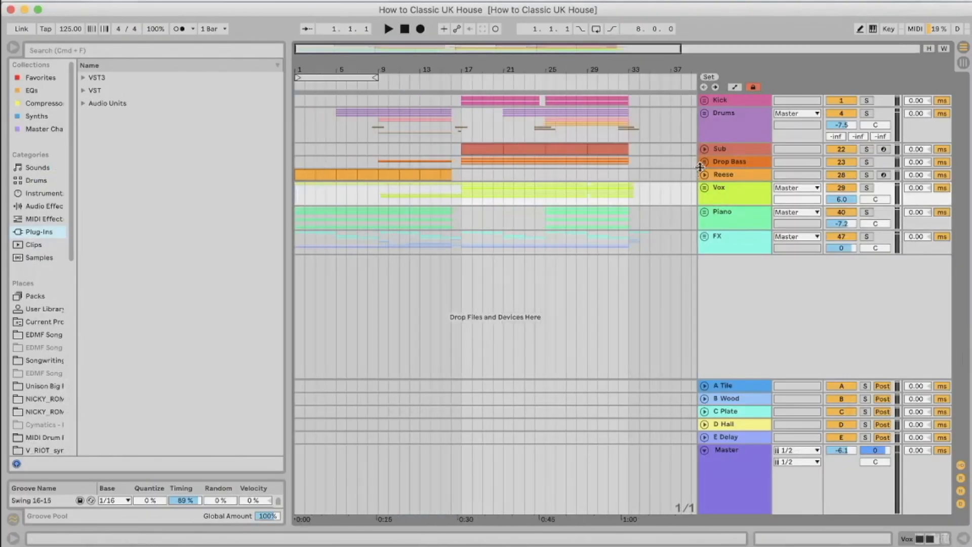
# - Unfold the Vox group and make its Main vocal track taller
pyautogui.click(704, 188)
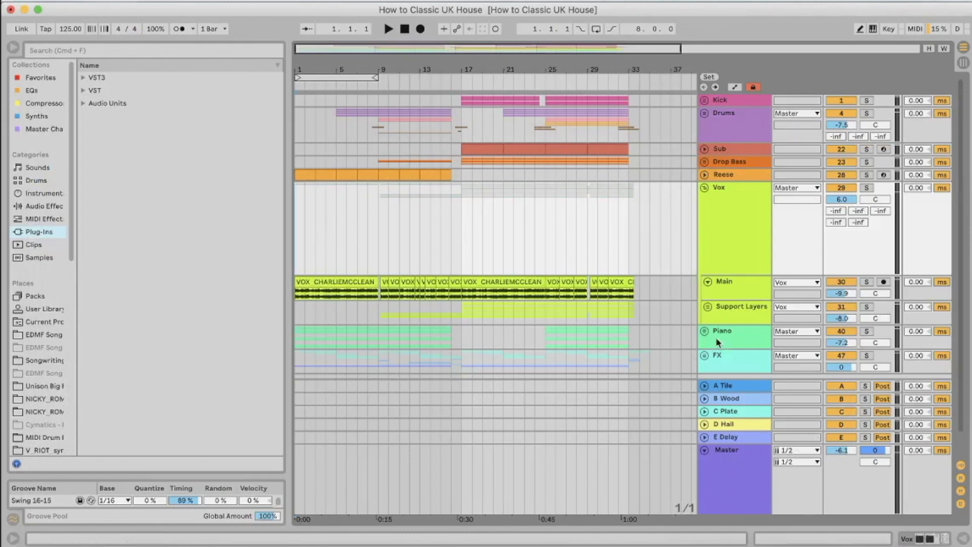
pyautogui.click(719, 298)
pyautogui.moveTo(719, 300); pyautogui.dragTo(724, 323)
pyautogui.scroll(-3, 425, 311)
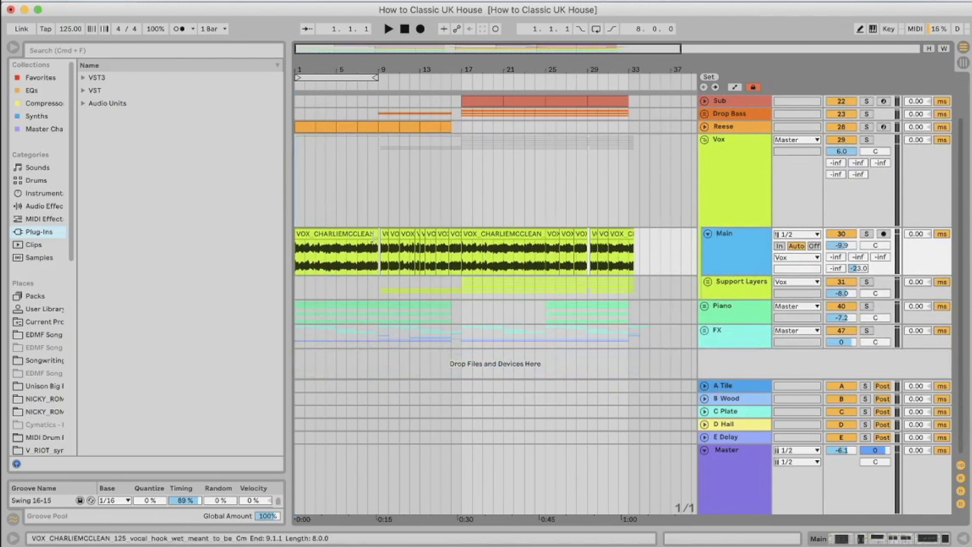
# - Show the Main vocal track's device chain and look through its effects, including the Compressor, Warm Up Highs and Reverb
pyautogui.click(301, 201)
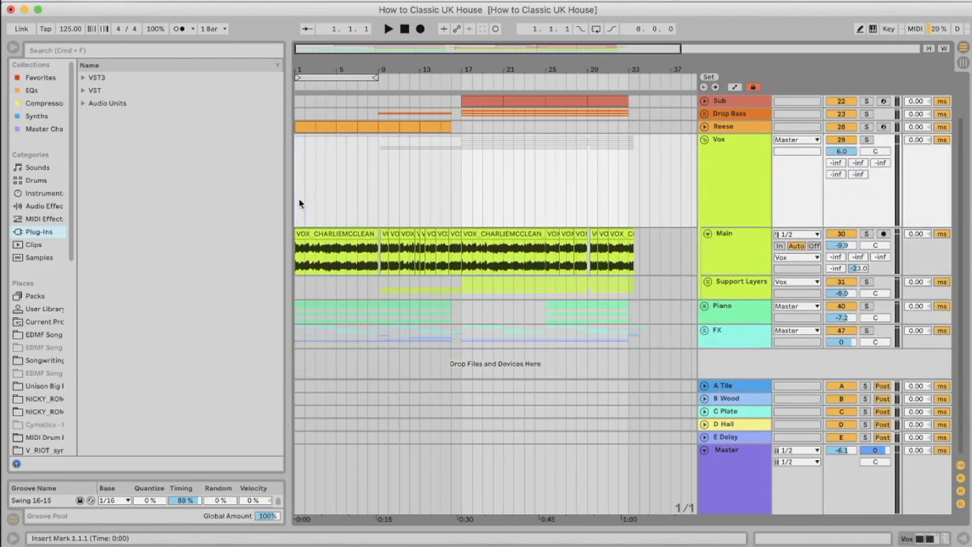
pyautogui.press('+')
pyautogui.press('+')
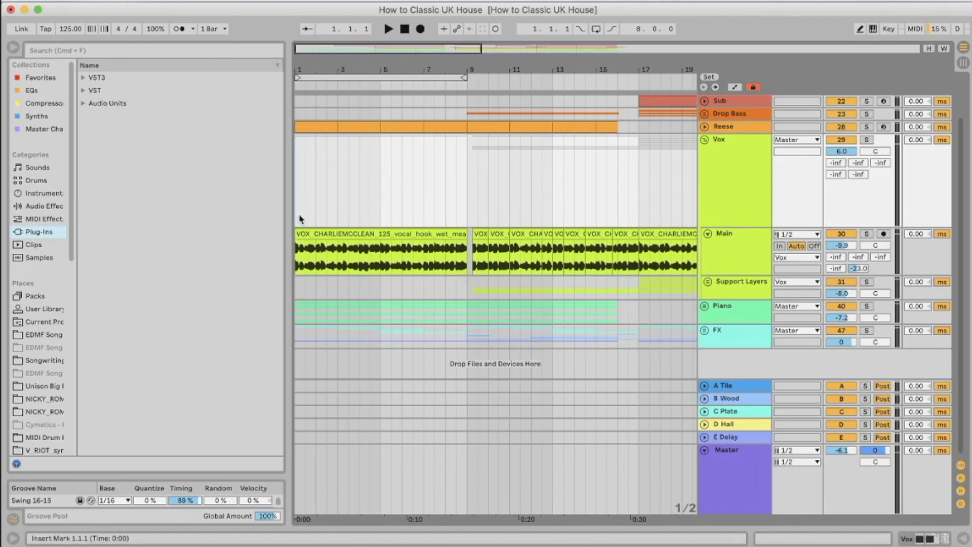
pyautogui.click(370, 233)
pyautogui.doubleClick(716, 245)
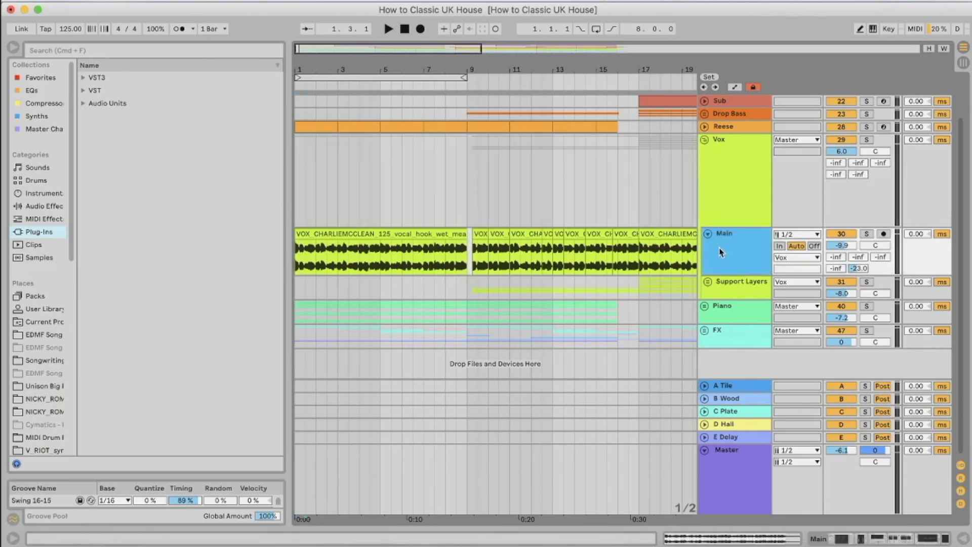
pyautogui.scroll(-1, 539, 162)
pyautogui.hscroll(-4, 440, 455)
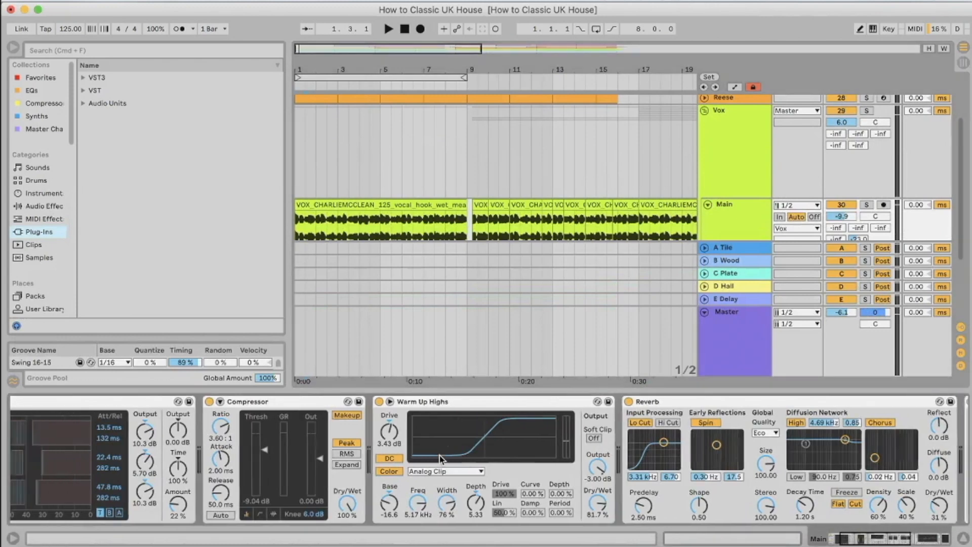
pyautogui.hscroll(8, 439, 455)
pyautogui.hscroll(-6, 440, 454)
pyautogui.scroll(-2, 491, 190)
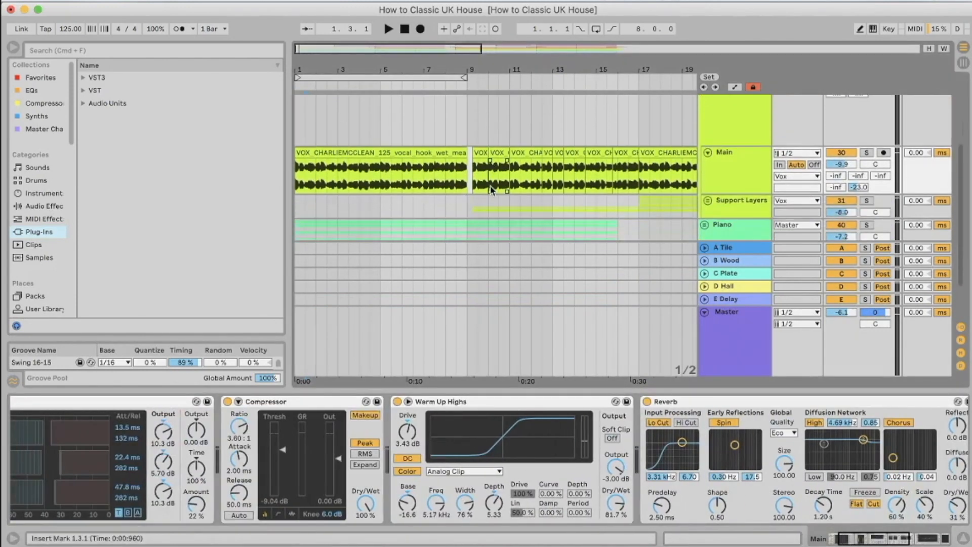
# - Unfold the Support Layers group inside Vox and hide the device view
pyautogui.click(747, 209)
pyautogui.scroll(-1, 681, 212)
pyautogui.click(709, 187)
pyautogui.scroll(-3, 709, 184)
pyautogui.scroll(2, 710, 192)
pyautogui.moveTo(712, 389); pyautogui.dragTo(712, 545)
pyautogui.scroll(2, 549, 228)
pyautogui.hscroll(3, 549, 228)
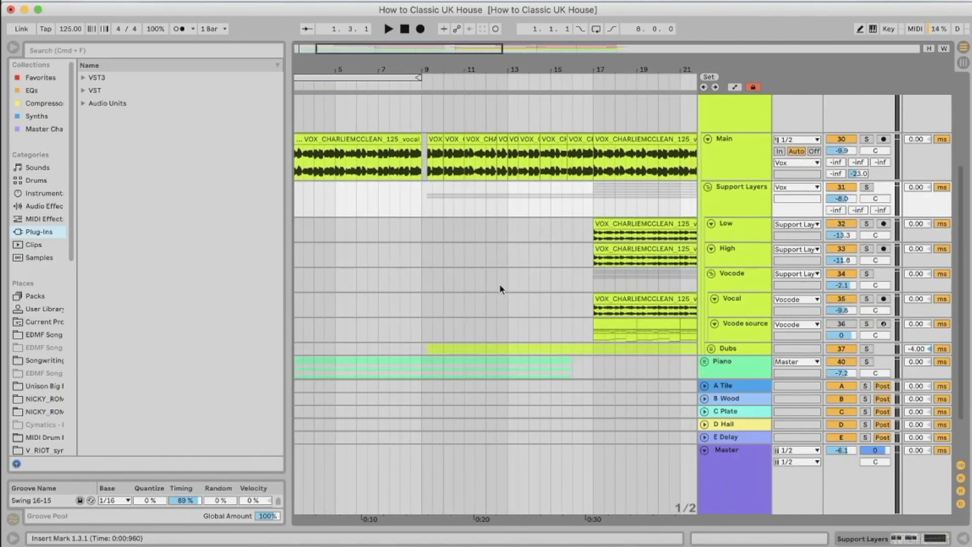
# - Unfold the Dubs group and look over the clips of all the vocal support layers along the arrangement
pyautogui.click(436, 350)
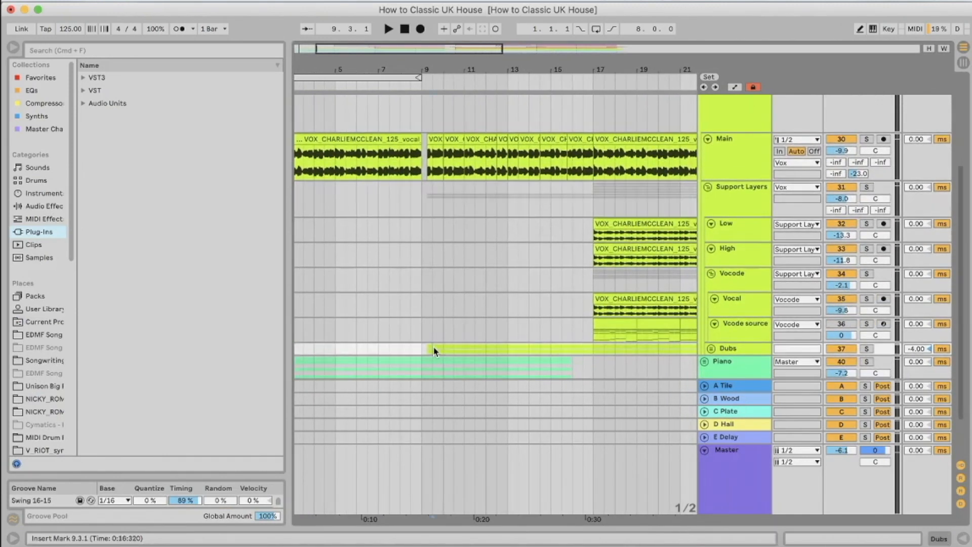
pyautogui.click(711, 349)
pyautogui.scroll(-2, 714, 353)
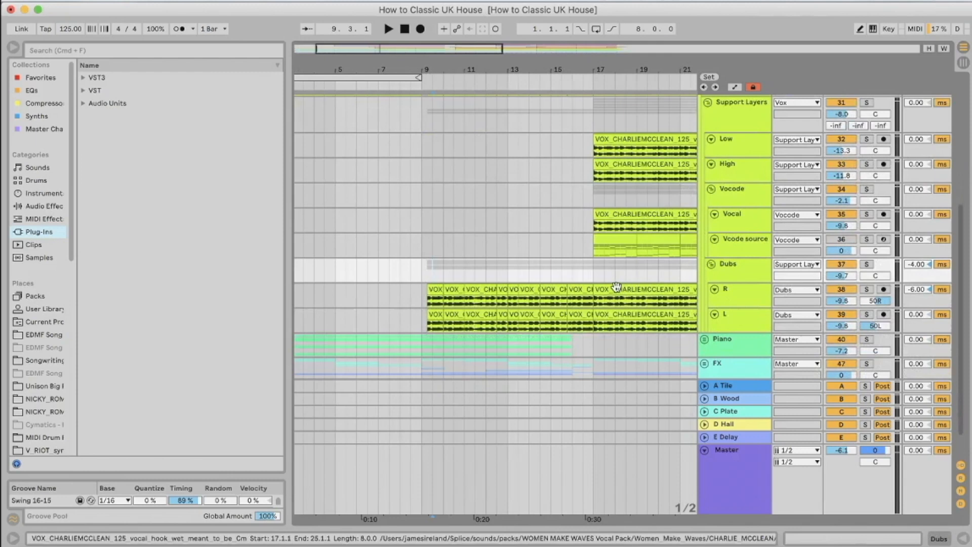
pyautogui.hscroll(2, 618, 291)
pyautogui.scroll(2, 617, 290)
pyautogui.hscroll(2, 617, 290)
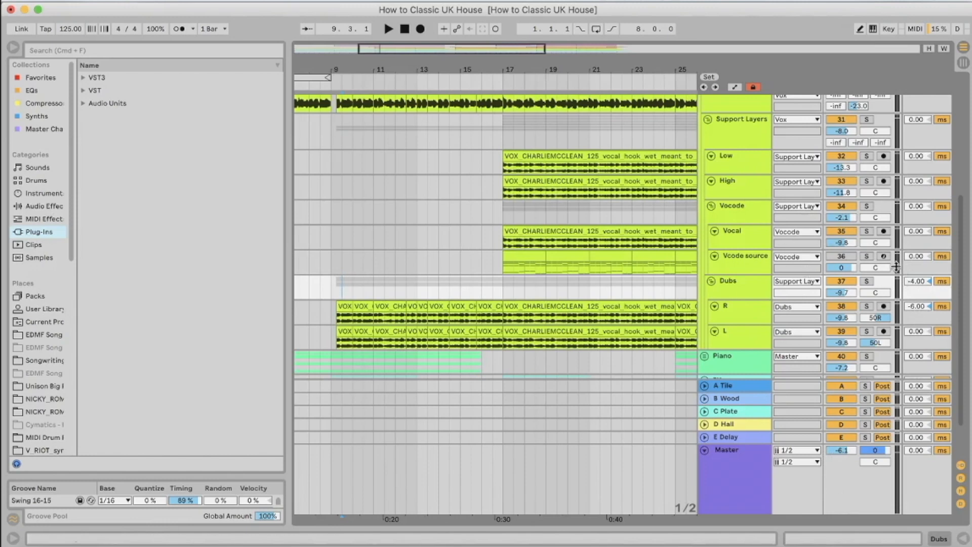
pyautogui.scroll(-5, 503, 224)
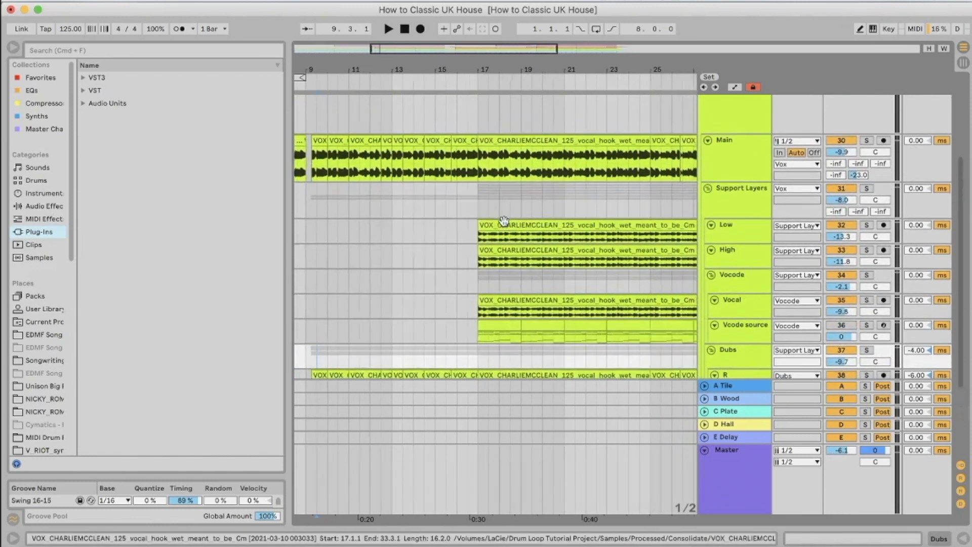
pyautogui.scroll(2, 502, 222)
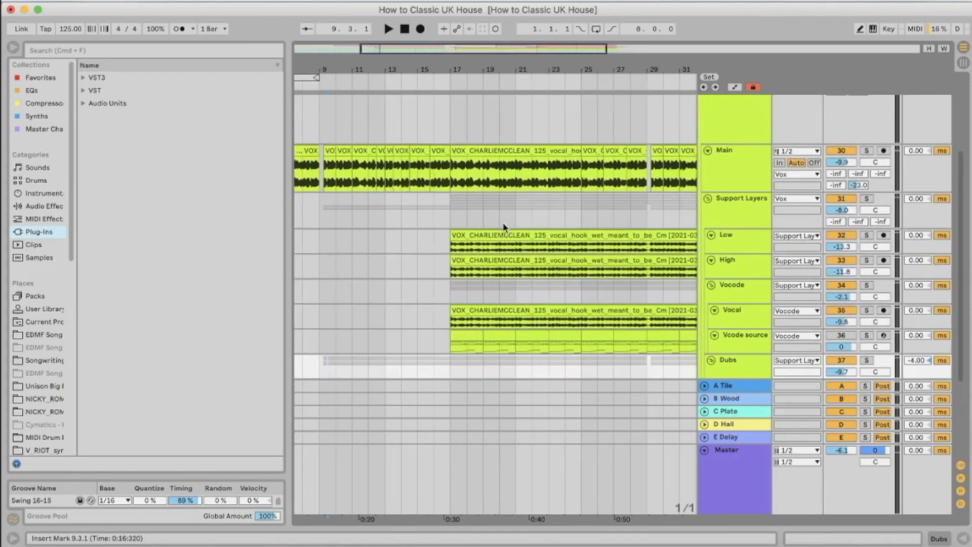
pyautogui.scroll(-5, 503, 223)
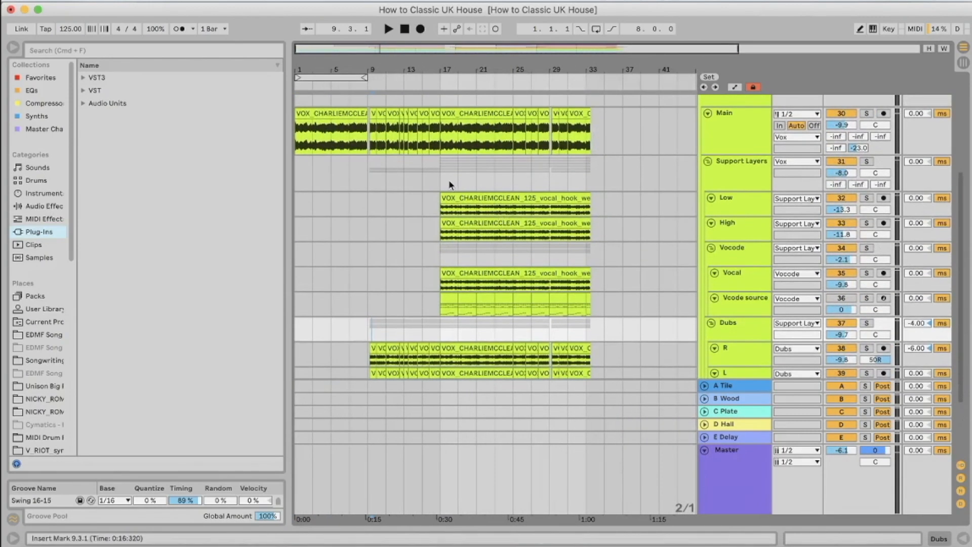
# - Select the Support Layers group, its Low and High tracks and the Vocode group in turn
pyautogui.click(727, 172)
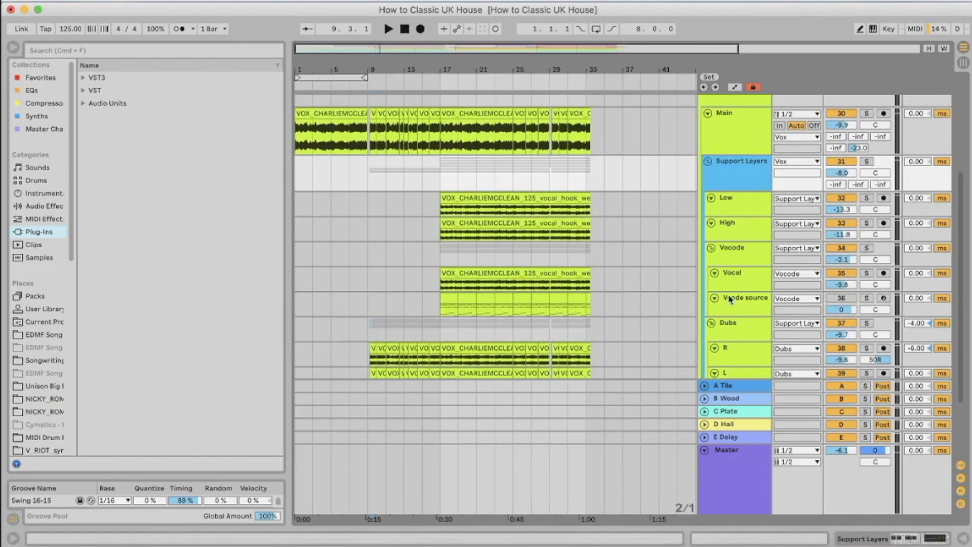
pyautogui.click(730, 215)
pyautogui.click(736, 236)
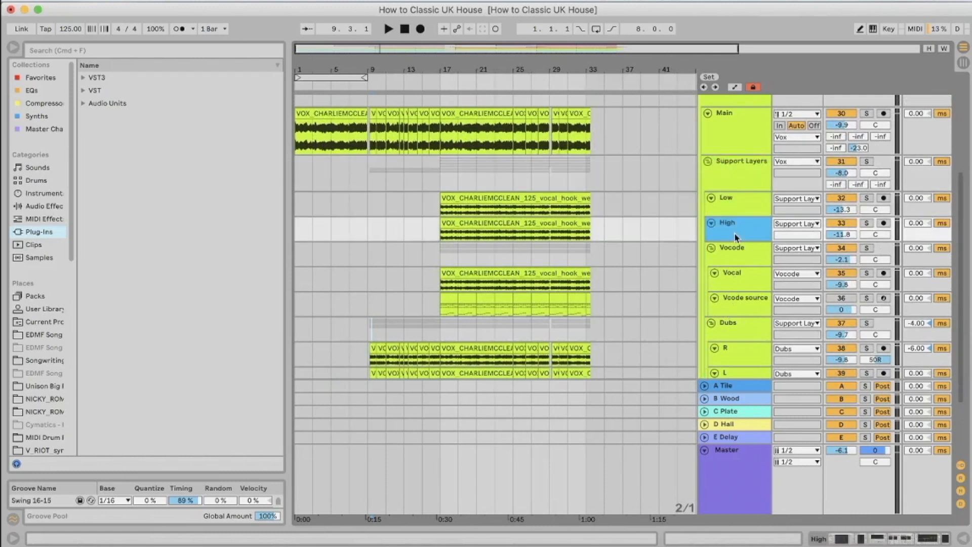
pyautogui.click(743, 260)
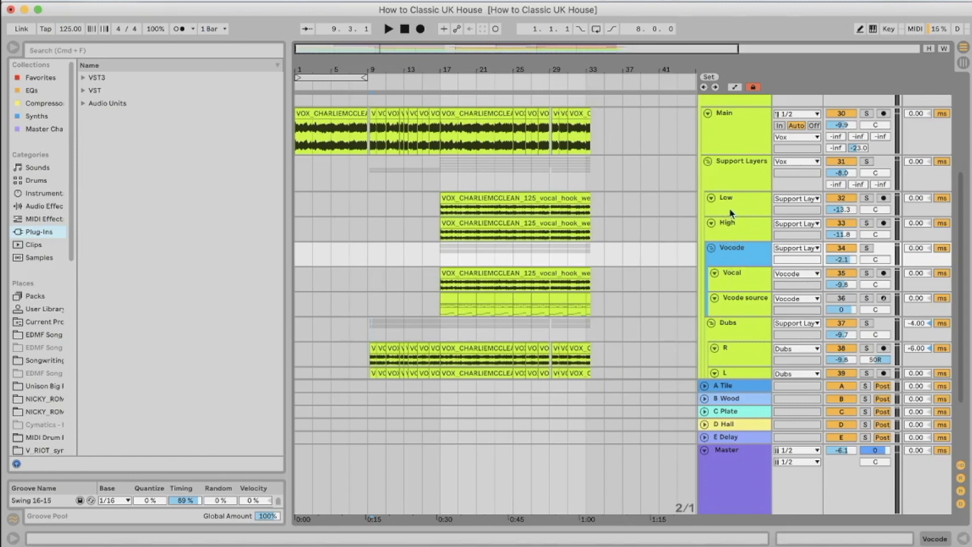
# - Show the Low vocal layer's device chain, starting with OTT, and hide the device view again
pyautogui.click(731, 223)
pyautogui.click(711, 225)
pyautogui.click(752, 215)
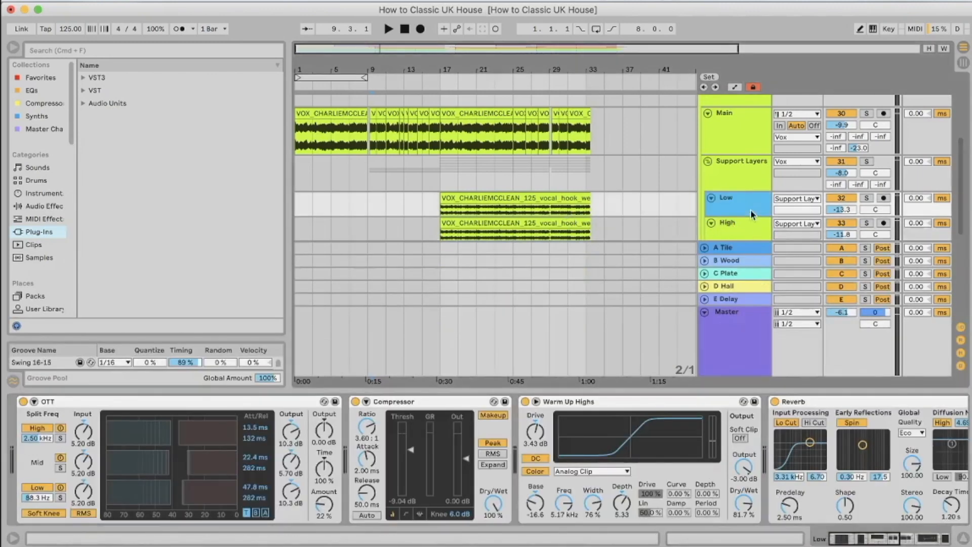
pyautogui.press('super+alt+l')
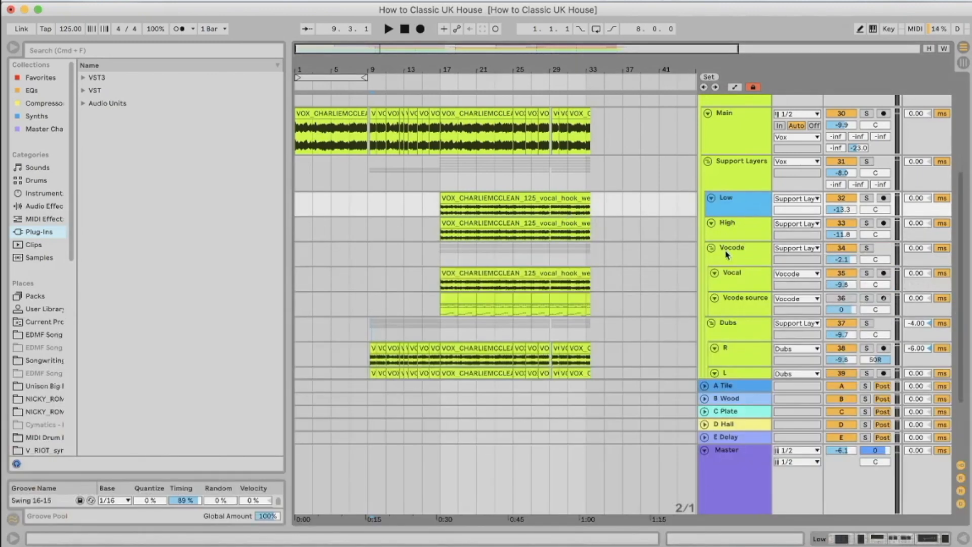
# - Show the device chain of the Vocode group's Vocal track and look through its effects
pyautogui.click(743, 259)
pyautogui.click(741, 298)
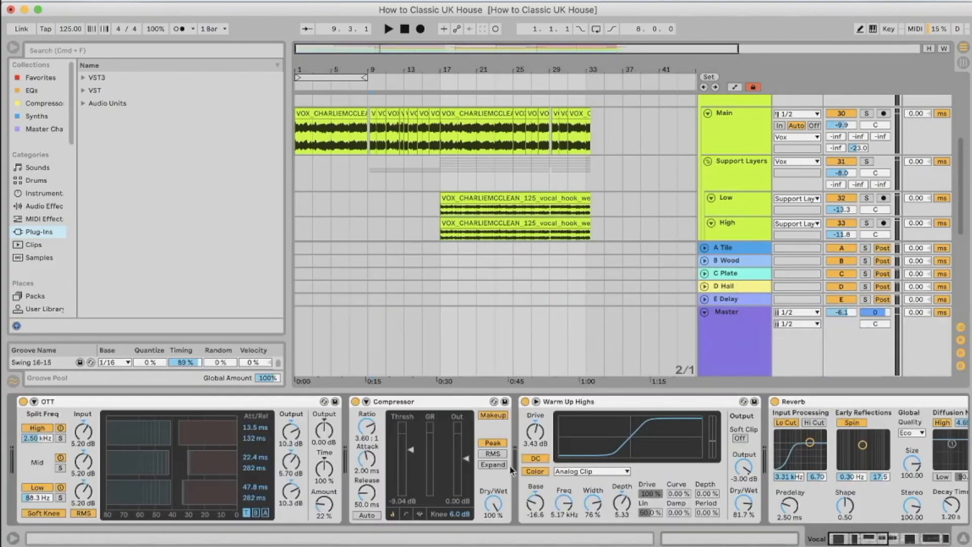
pyautogui.hscroll(10, 511, 470)
pyautogui.hscroll(-10, 511, 470)
pyautogui.hscroll(10, 511, 470)
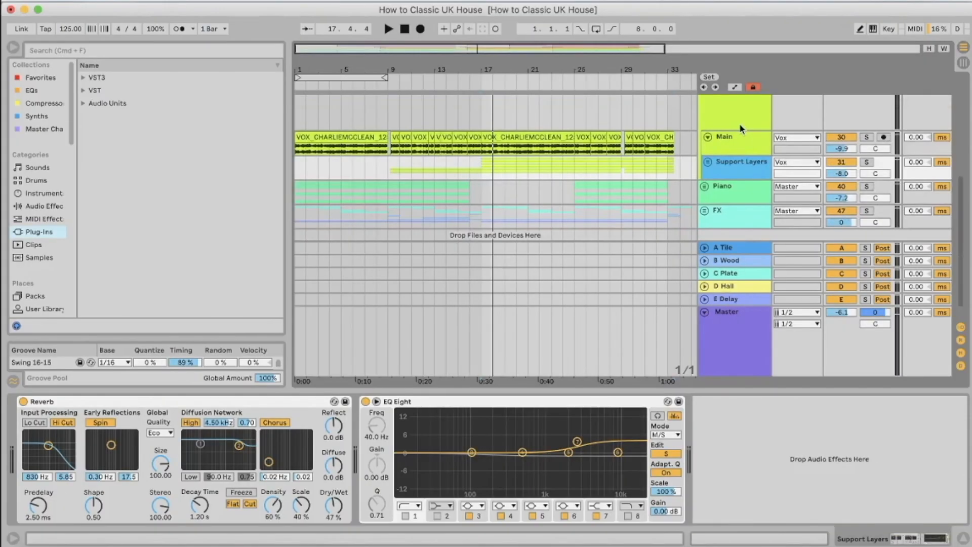
pyautogui.scroll(2, 740, 123)
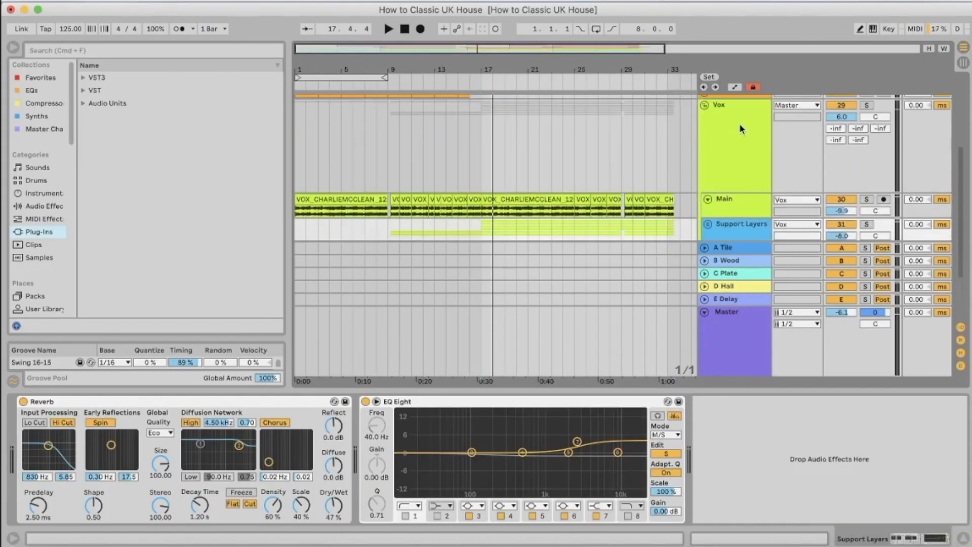
# - Select the Piano group and unfold it to bring its individual layers into view
pyautogui.scroll(-2, 739, 123)
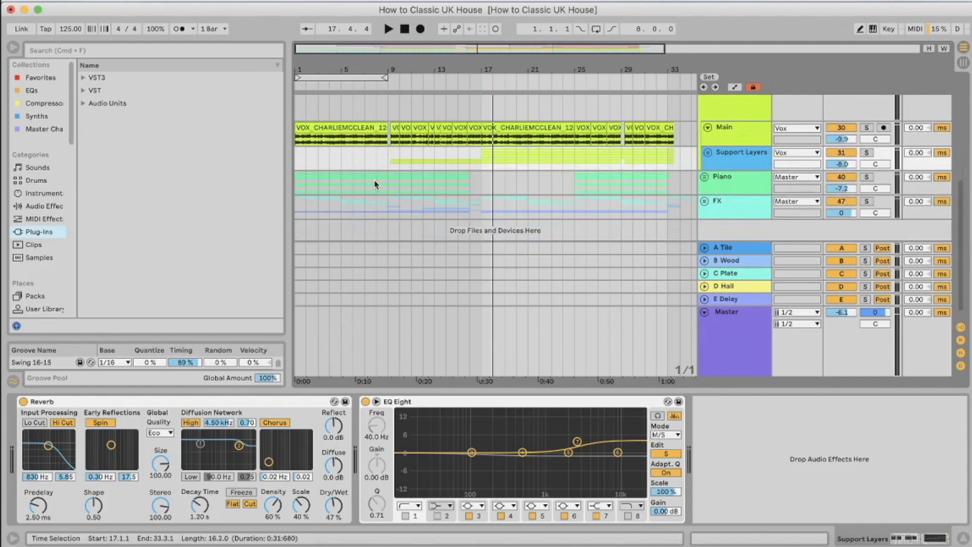
pyautogui.click(299, 185)
pyautogui.scroll(-5, 300, 189)
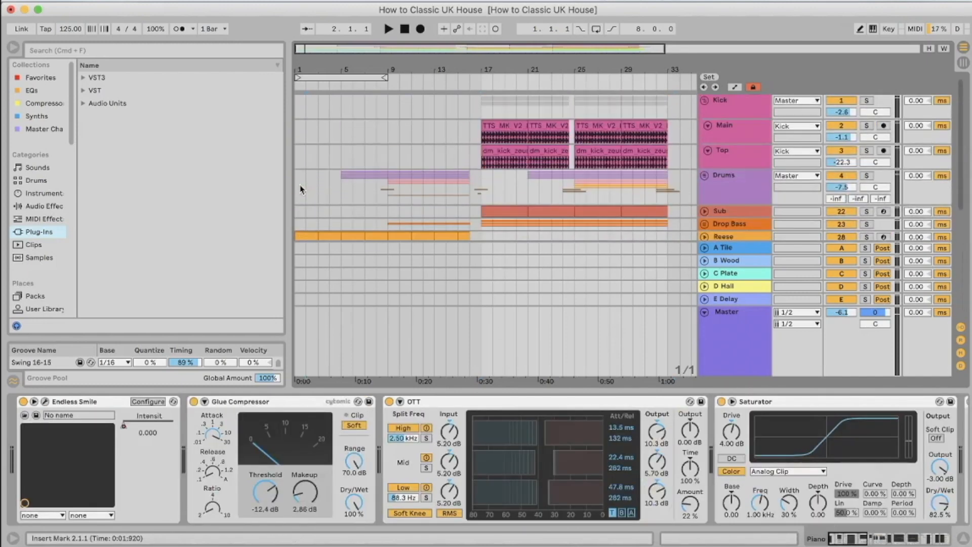
pyautogui.scroll(5, 300, 189)
pyautogui.click(710, 176)
pyautogui.click(705, 168)
pyautogui.scroll(-5, 719, 152)
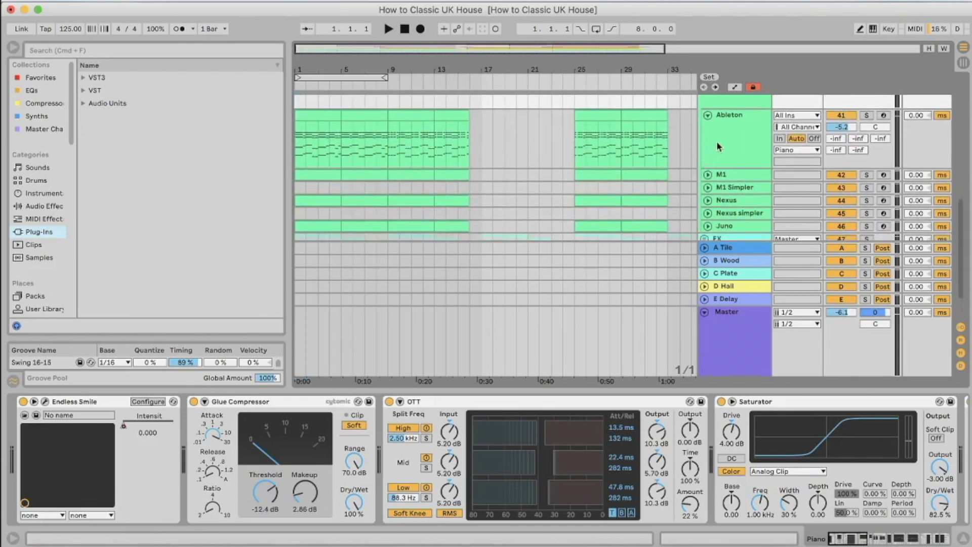
# - Show the device chains of the Ableton and M1 piano layers in turn
pyautogui.click(718, 141)
pyautogui.scroll(-1, 719, 143)
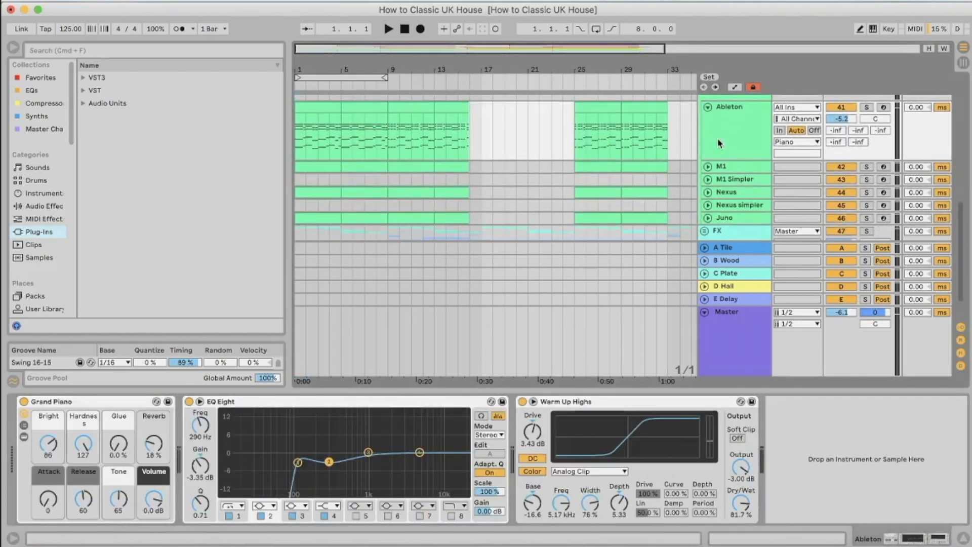
pyautogui.click(729, 168)
pyautogui.scroll(-3, 729, 168)
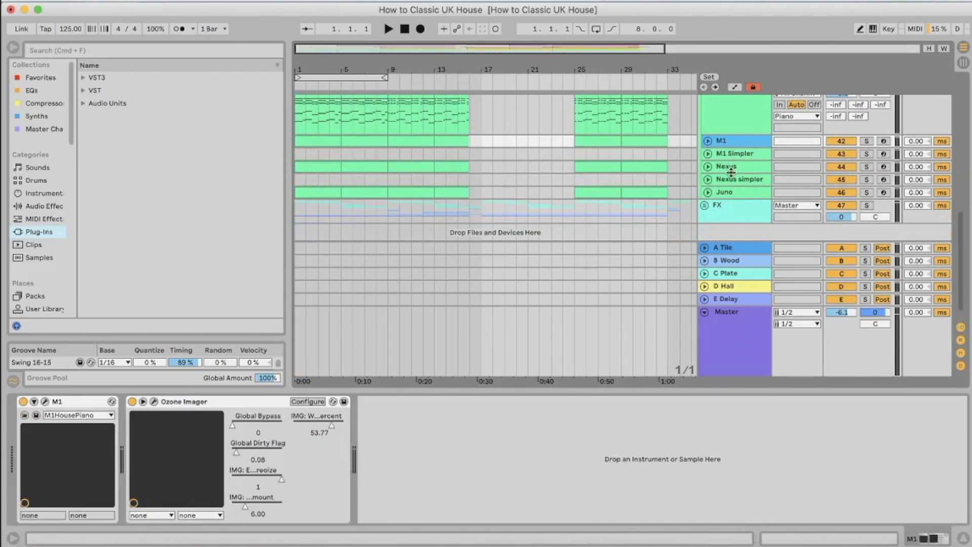
# - Show the devices of the M1 Simpler, Nexus and Nexus simpler piano layers
pyautogui.click(729, 154)
pyautogui.click(729, 170)
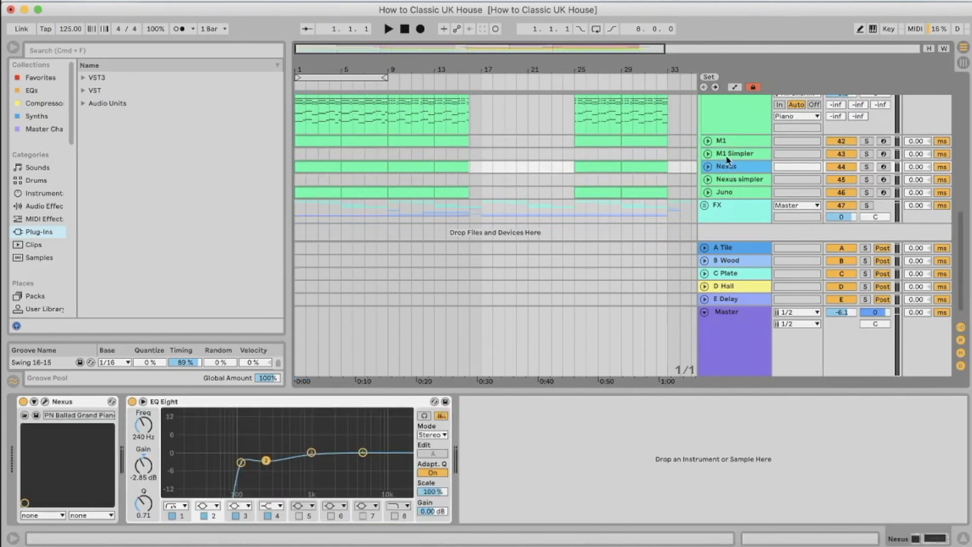
pyautogui.click(728, 157)
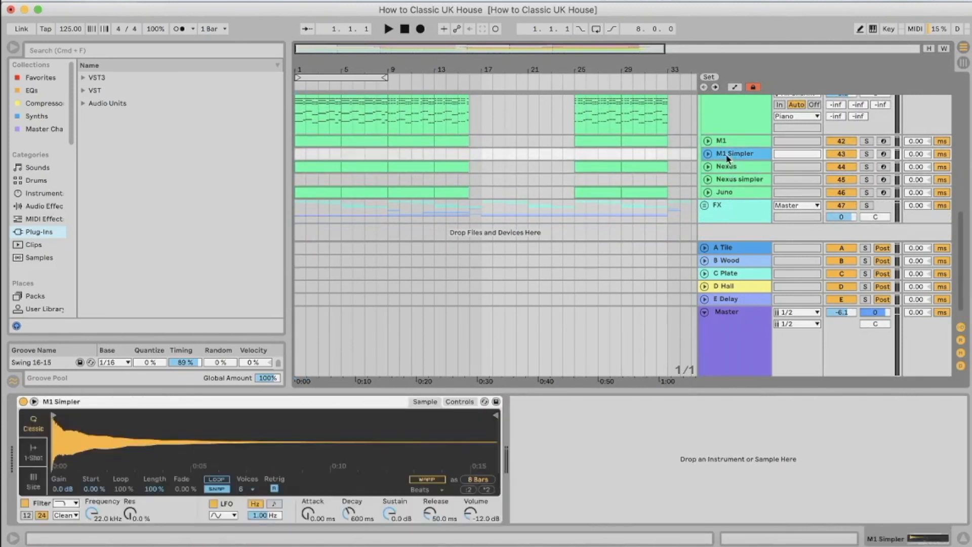
pyautogui.click(747, 184)
# - Unfold the Juno track, show its device chain, and hide the device view again
pyautogui.click(708, 192)
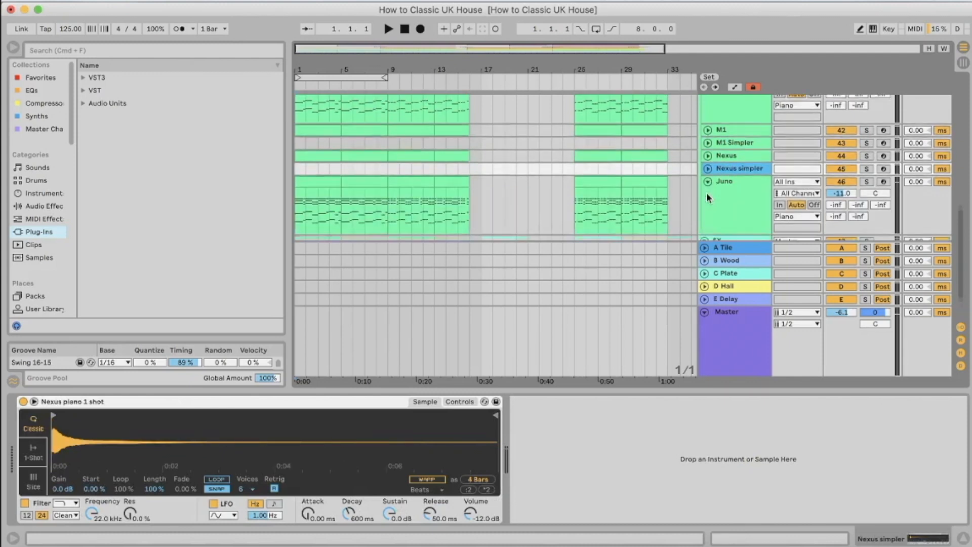
pyautogui.click(728, 181)
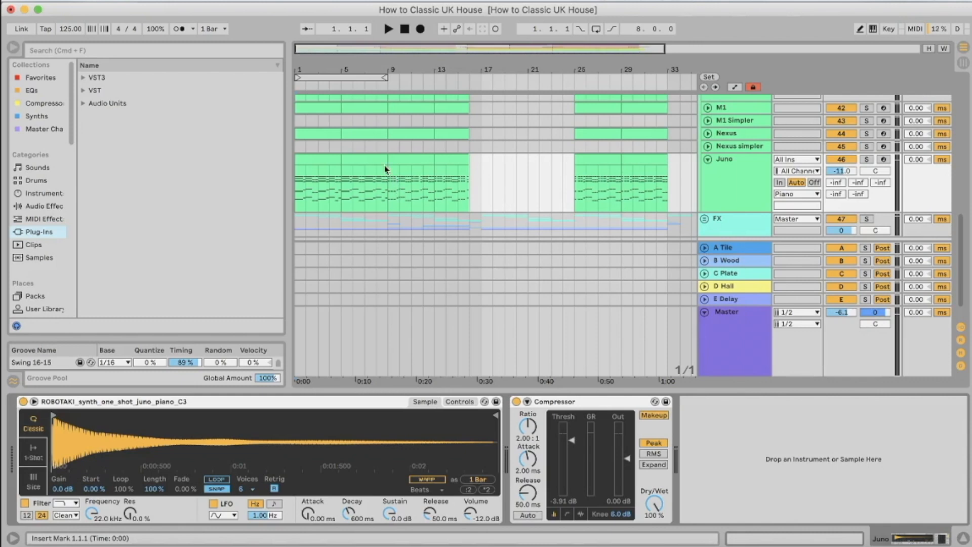
pyautogui.scroll(3, 624, 143)
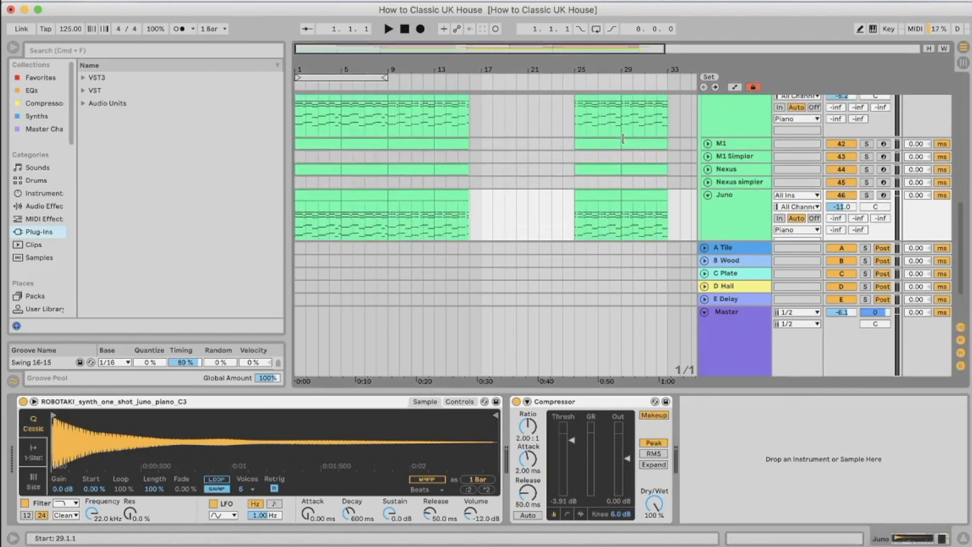
pyautogui.moveTo(725, 388); pyautogui.dragTo(710, 506)
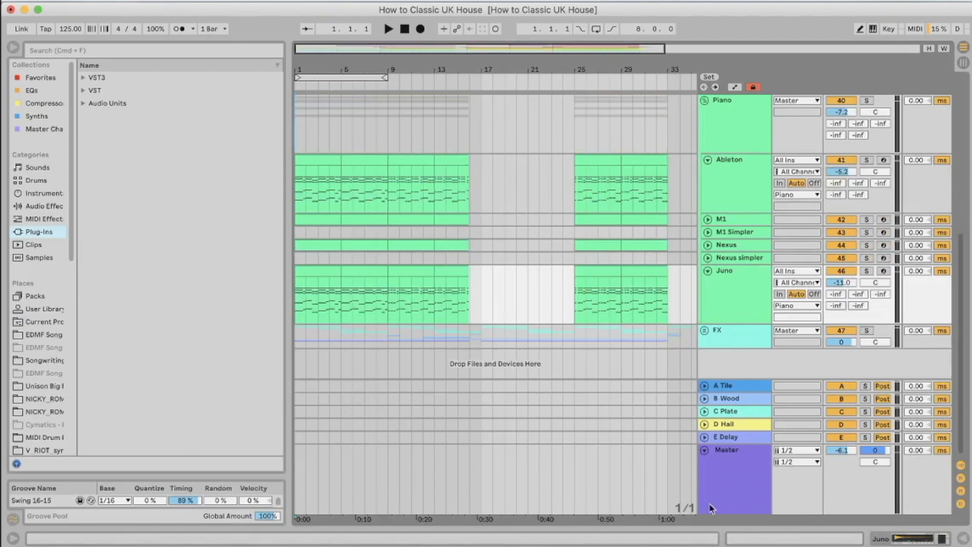
# - Show the Piano group's own device chain and look through its effects from Endless Smile to EQ Eight
pyautogui.scroll(5, 707, 243)
pyautogui.doubleClick(713, 192)
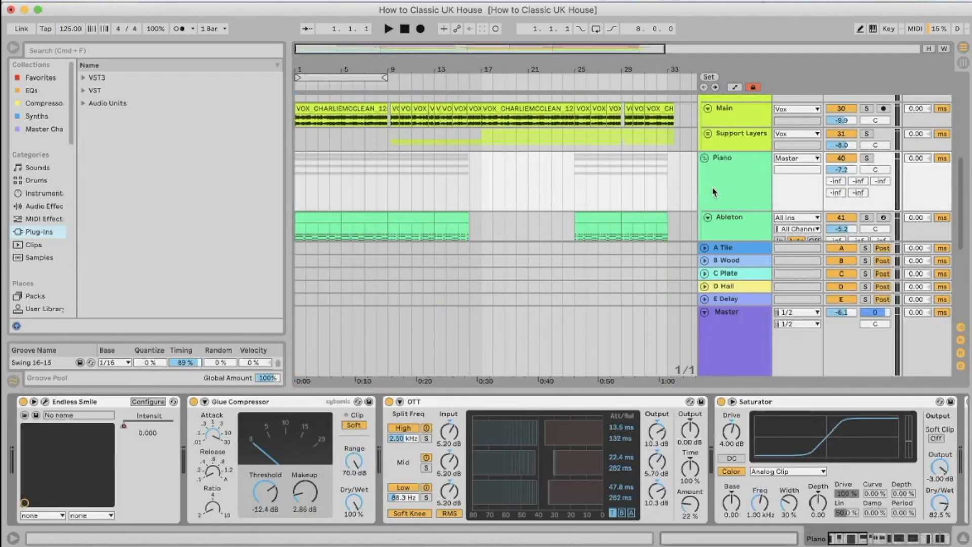
pyautogui.hscroll(10, 557, 455)
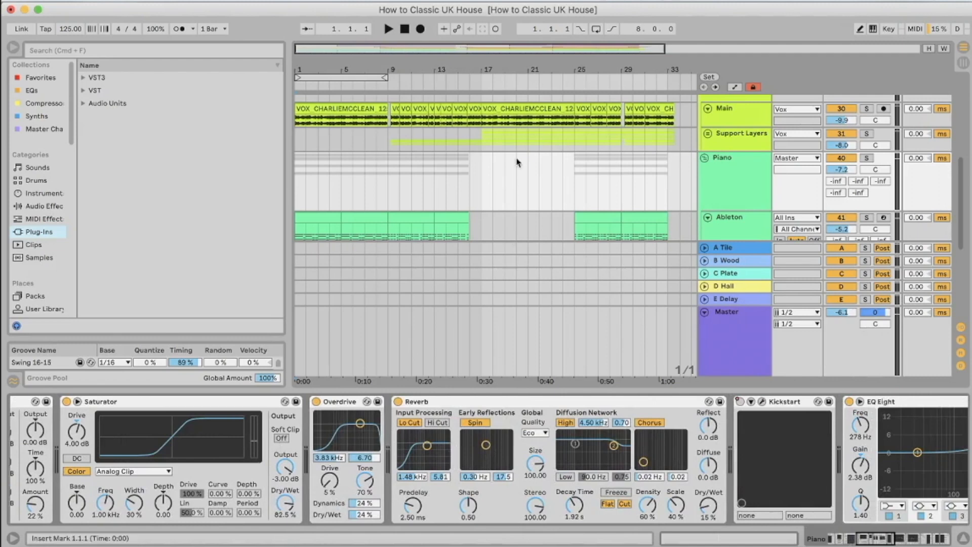
# - Fold the Piano group back into a single track
pyautogui.scroll(-3, 689, 165)
pyautogui.scroll(-4, 689, 165)
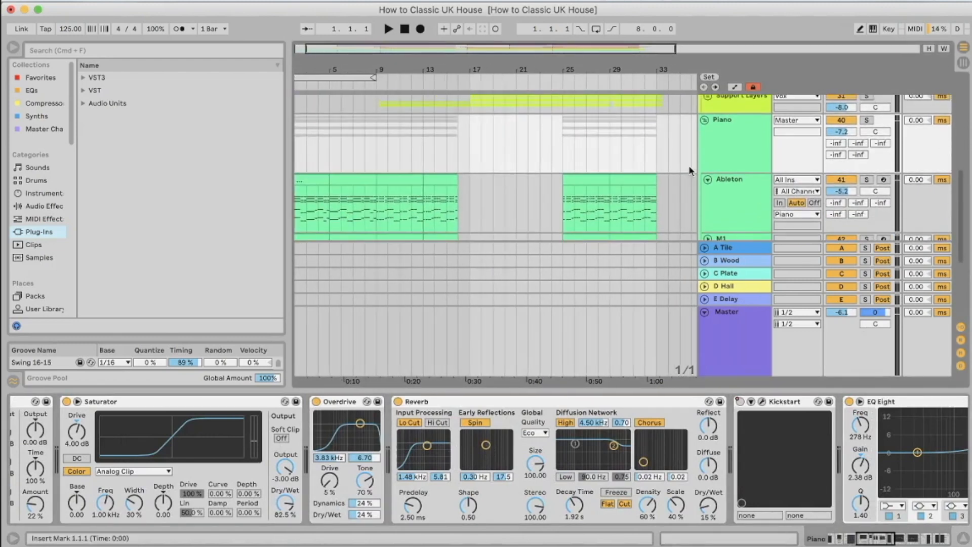
pyautogui.click(704, 120)
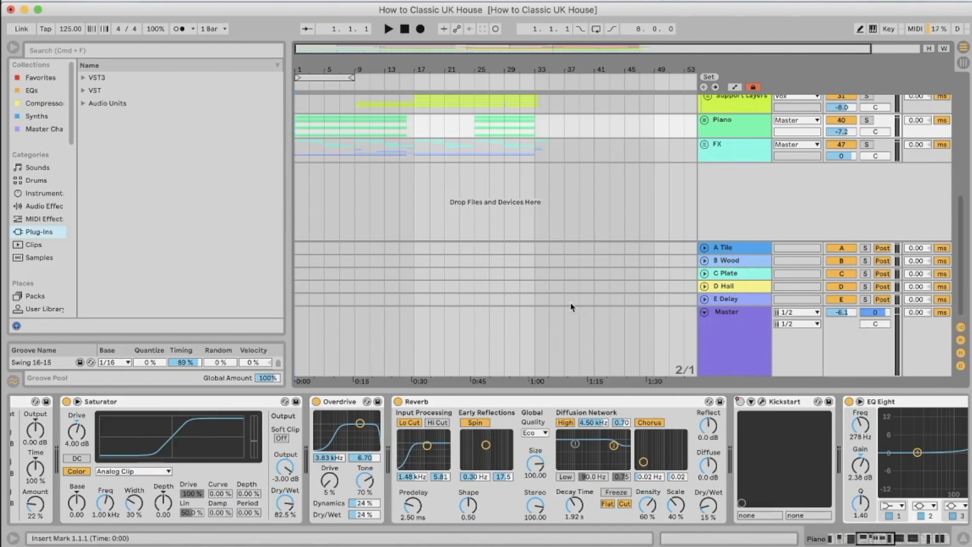
# - Unfold the FX group and look over the Long down and Short up clips in Sweeps
pyautogui.scroll(-2, 539, 199)
pyautogui.click(704, 144)
pyautogui.scroll(-5, 530, 165)
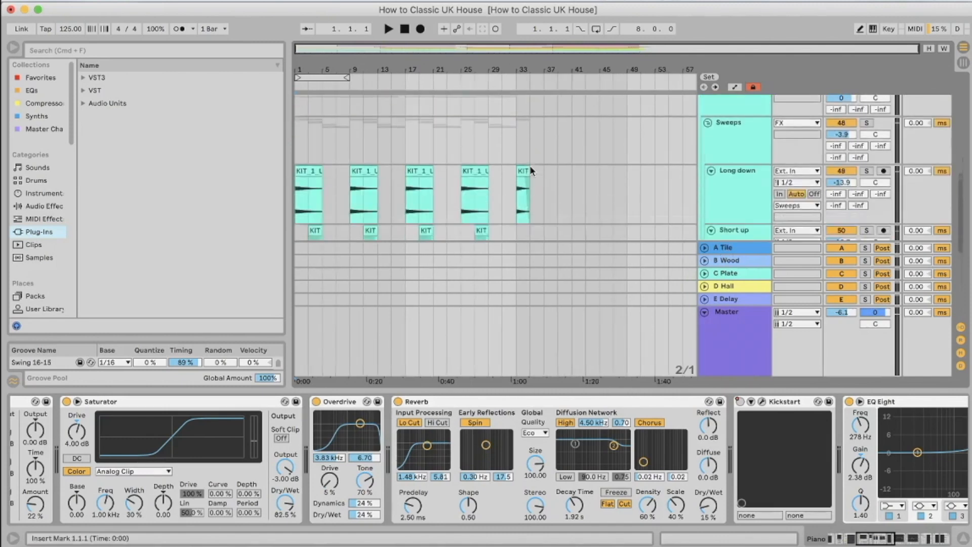
pyautogui.scroll(-3, 529, 165)
pyautogui.scroll(1, 617, 147)
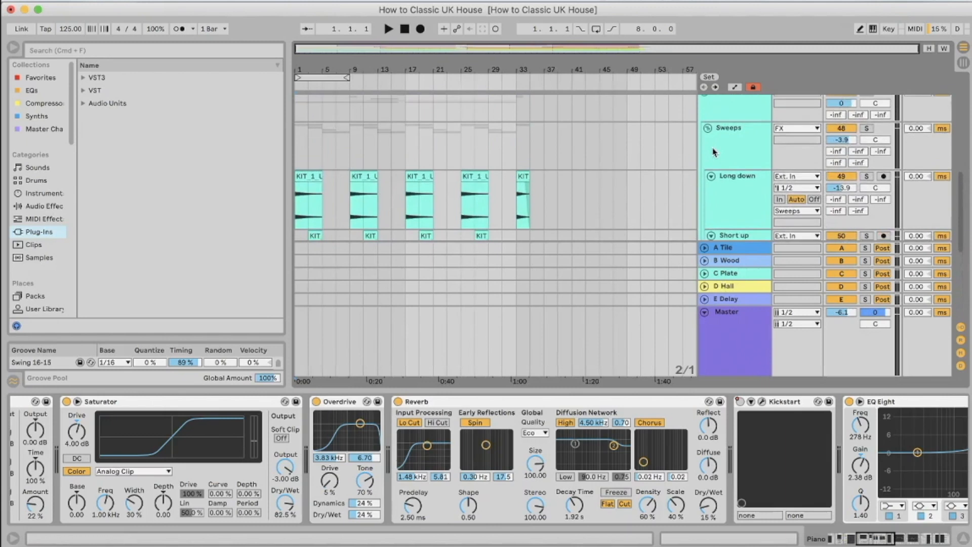
# - Fold the Sweeps group and unfold Transitions to look over its Sub drop, Impact, Riser and White Noise clips
pyautogui.click(708, 129)
pyautogui.click(707, 141)
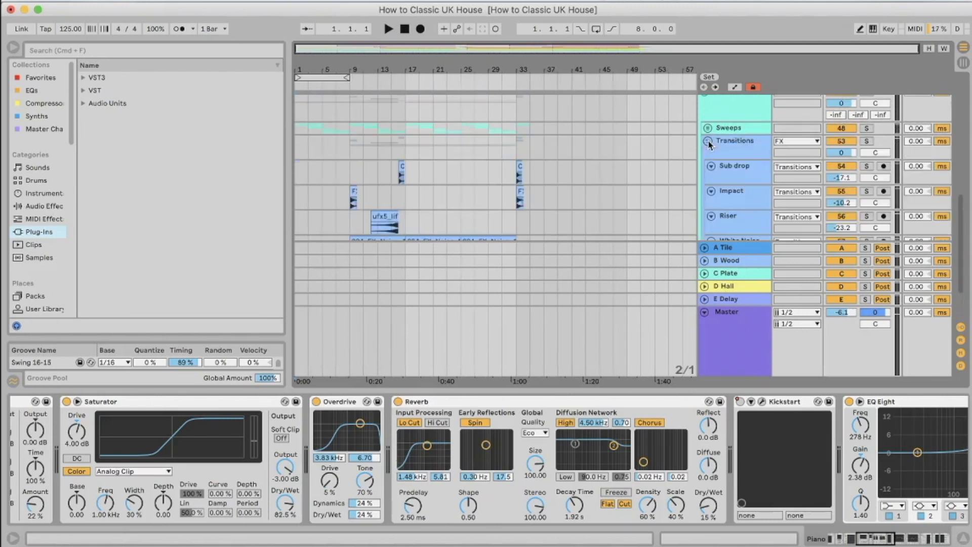
pyautogui.scroll(-3, 433, 146)
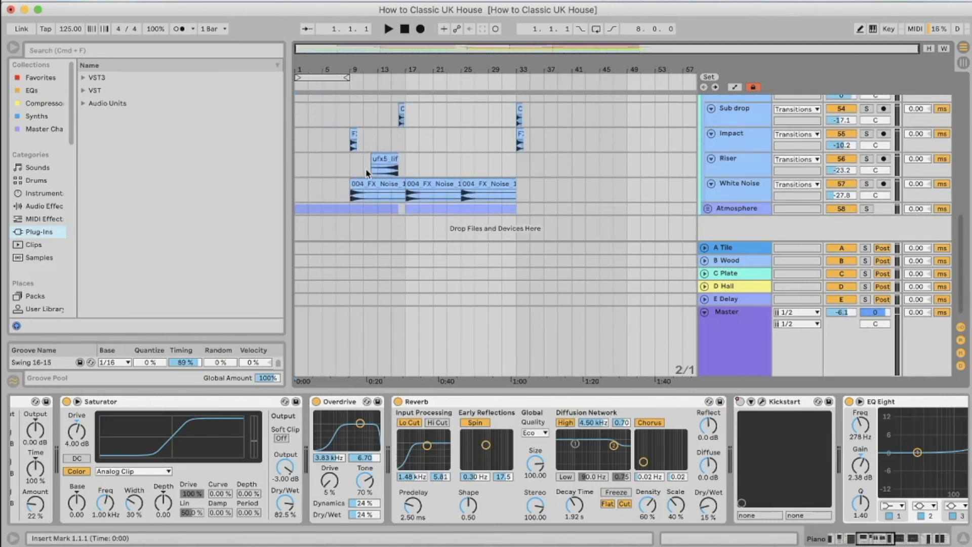
pyautogui.scroll(-1, 411, 171)
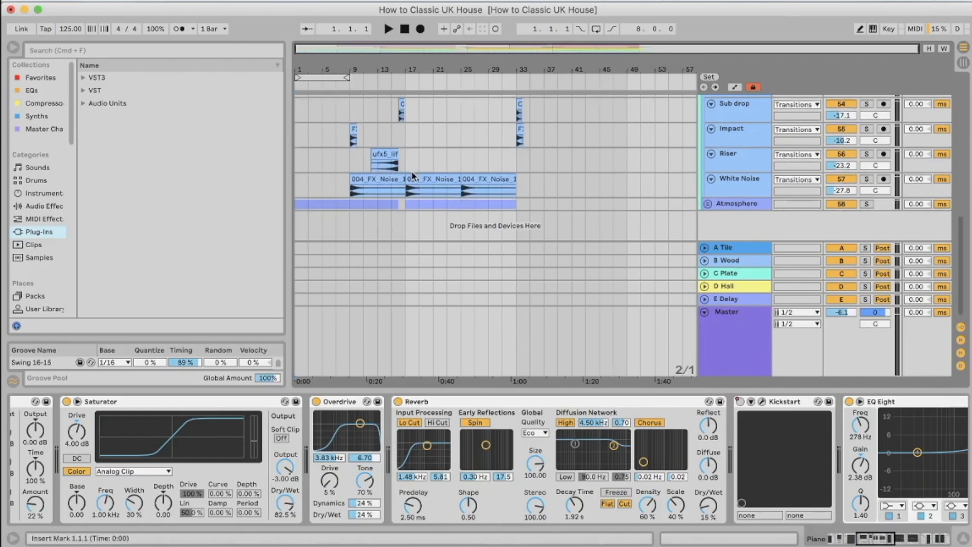
pyautogui.scroll(2, 511, 202)
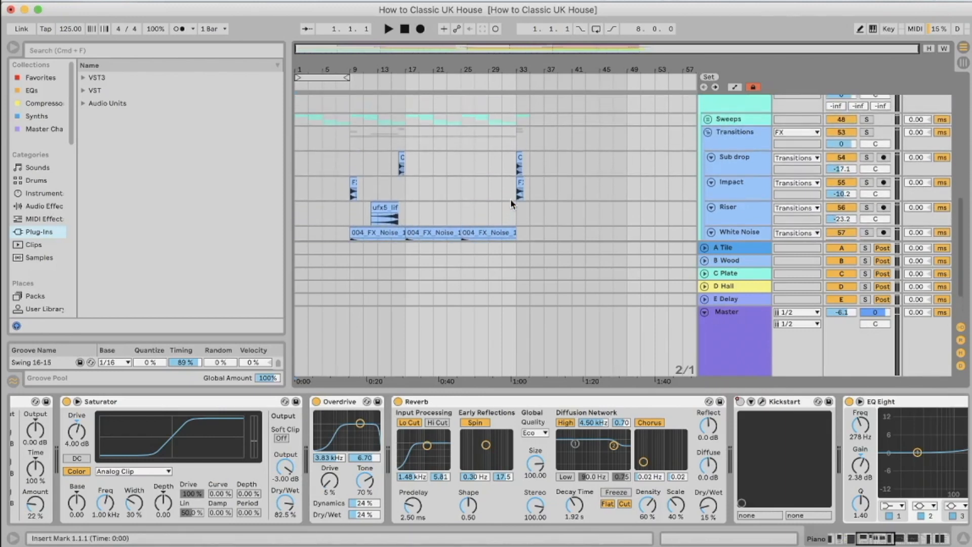
# - Unfold the Atmosphere group and play its Spacey string layer briefly in solo from the start of the arrangement
pyautogui.scroll(-2, 510, 202)
pyautogui.click(708, 203)
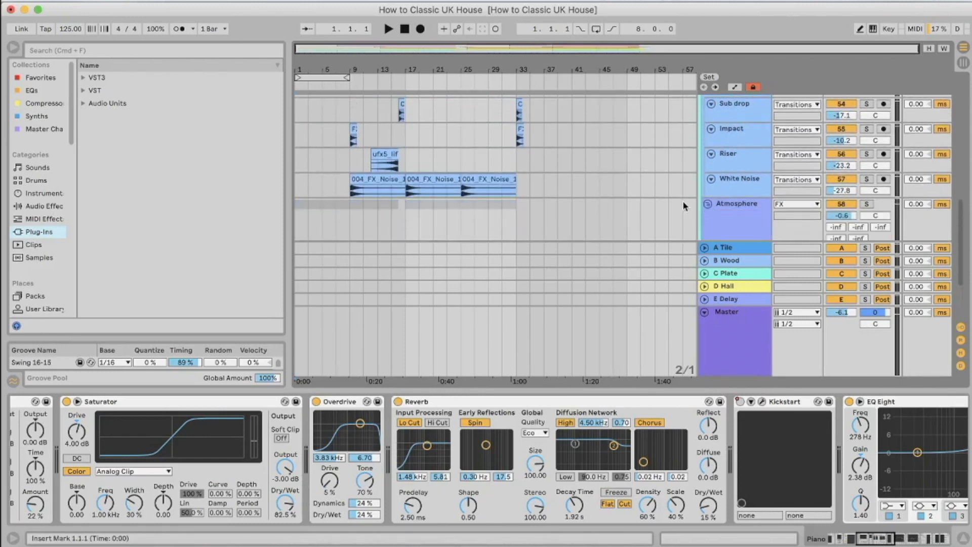
pyautogui.scroll(-3, 478, 210)
pyautogui.click(301, 146)
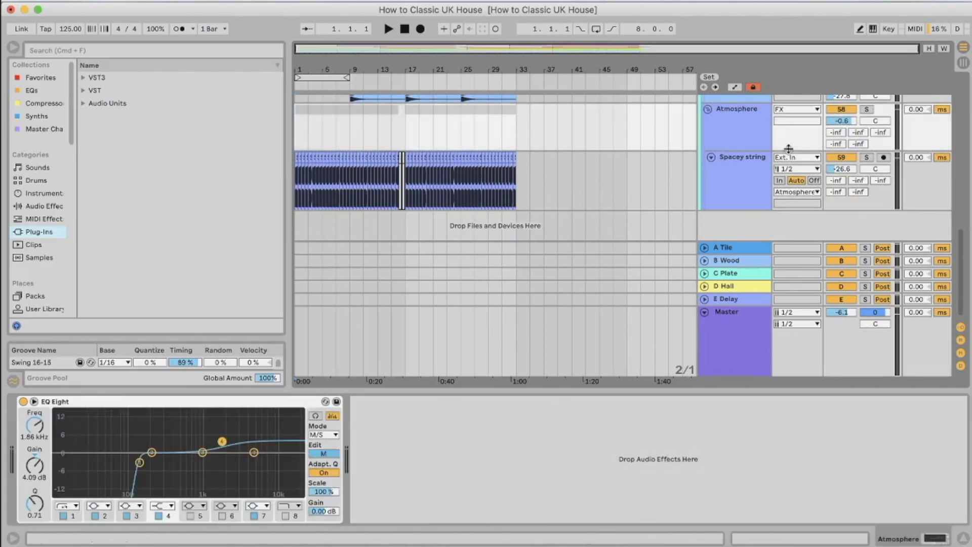
pyautogui.press('space')
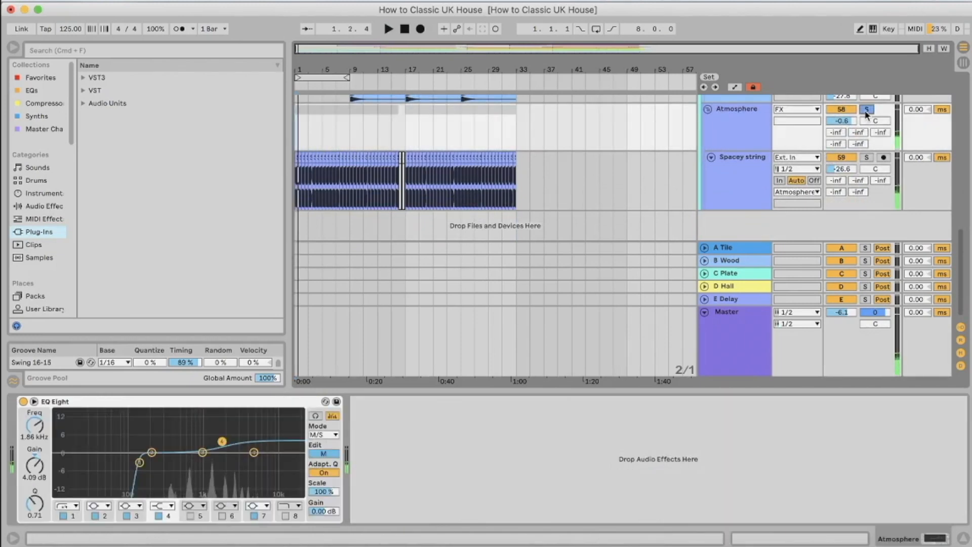
pyautogui.press('space')
# - Fold the Atmosphere group, hide the device view, and fold the whole FX group
pyautogui.scroll(2, 762, 132)
pyautogui.scroll(1, 763, 133)
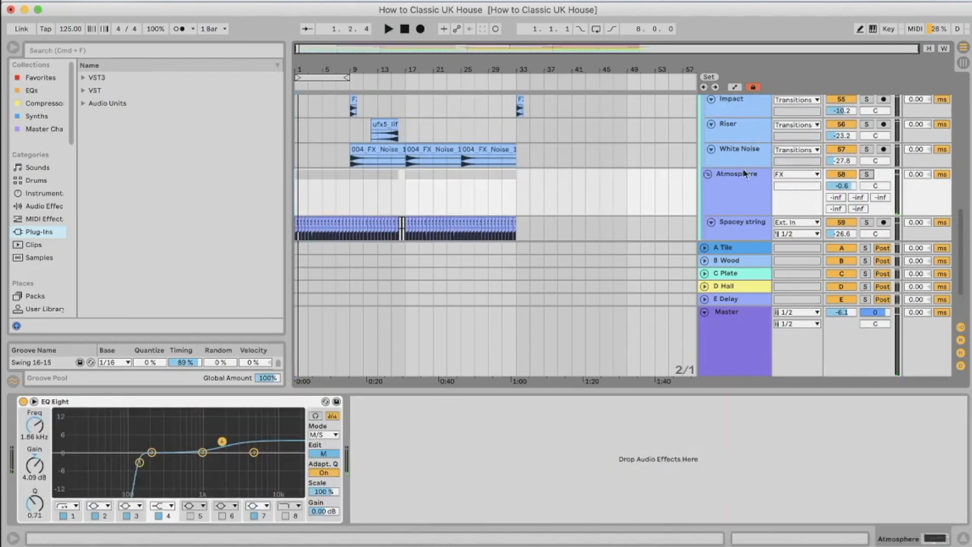
pyautogui.click(706, 175)
pyautogui.press('super+alt+l')
pyautogui.scroll(4, 722, 297)
pyautogui.click(703, 285)
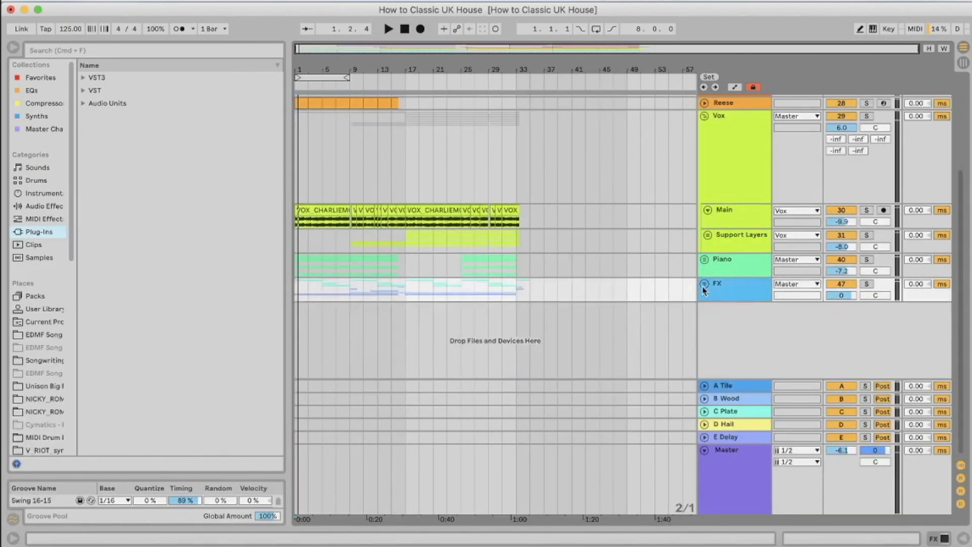
# - Unfold the Reese track, select its first clip, and show the track's device chain with Serum and EQ Eight
pyautogui.scroll(5, 704, 289)
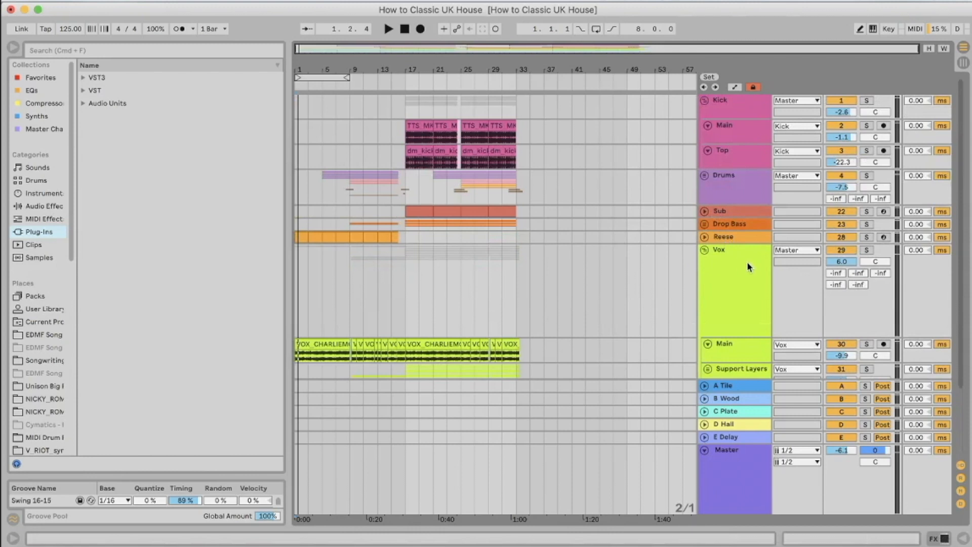
pyautogui.click(703, 236)
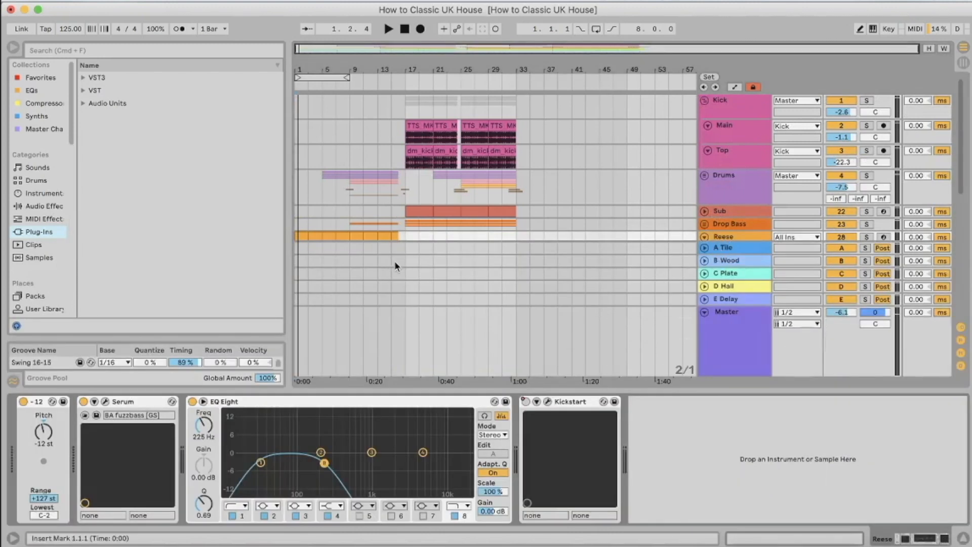
pyautogui.click(297, 247)
pyautogui.click(295, 239)
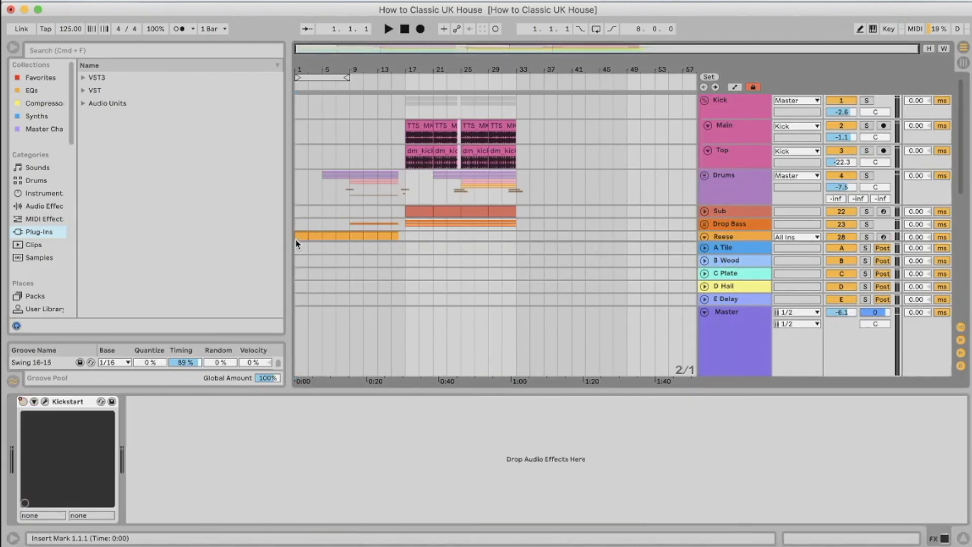
pyautogui.click(742, 233)
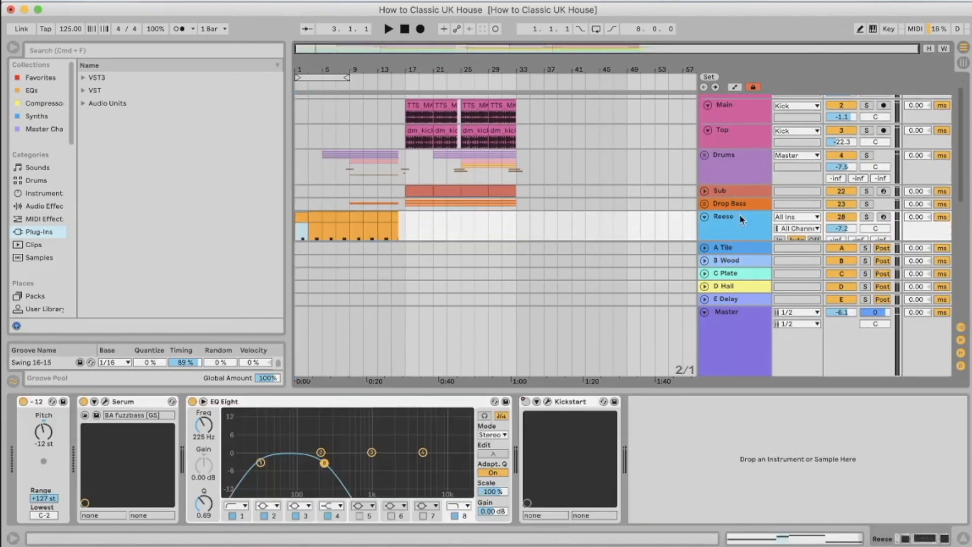
pyautogui.scroll(2, 686, 148)
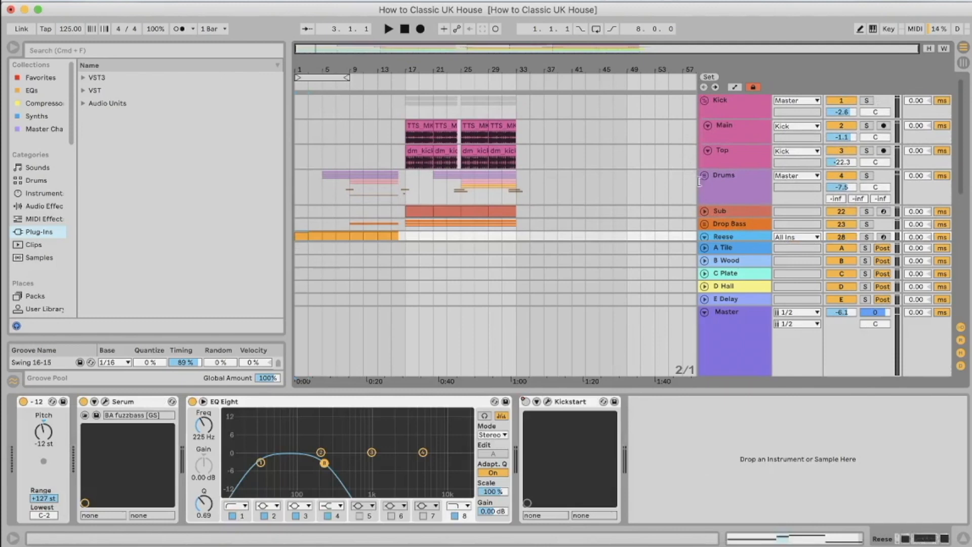
# - Hide the device view and fold the Reese track and the Vox group
pyautogui.moveTo(728, 391); pyautogui.dragTo(728, 527)
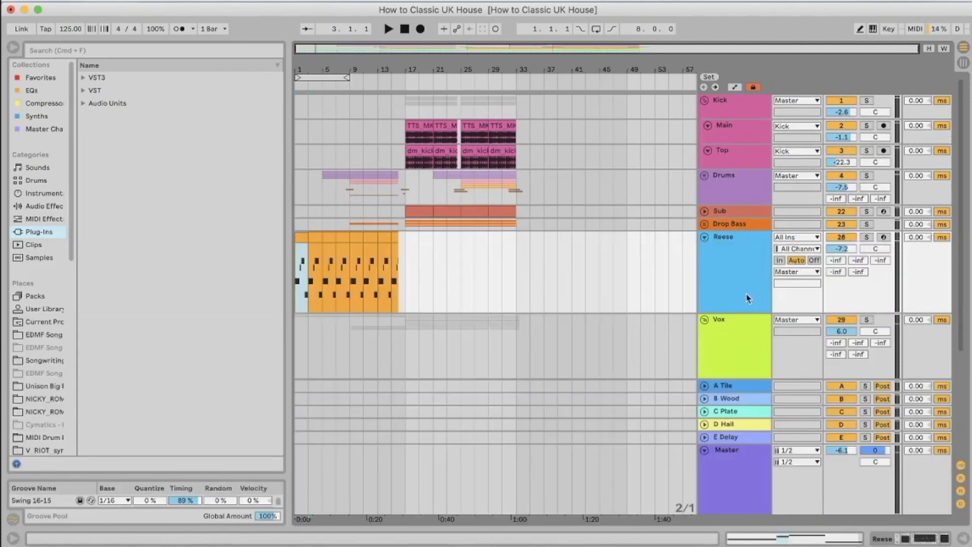
pyautogui.click(704, 236)
pyautogui.click(706, 257)
pyautogui.click(705, 250)
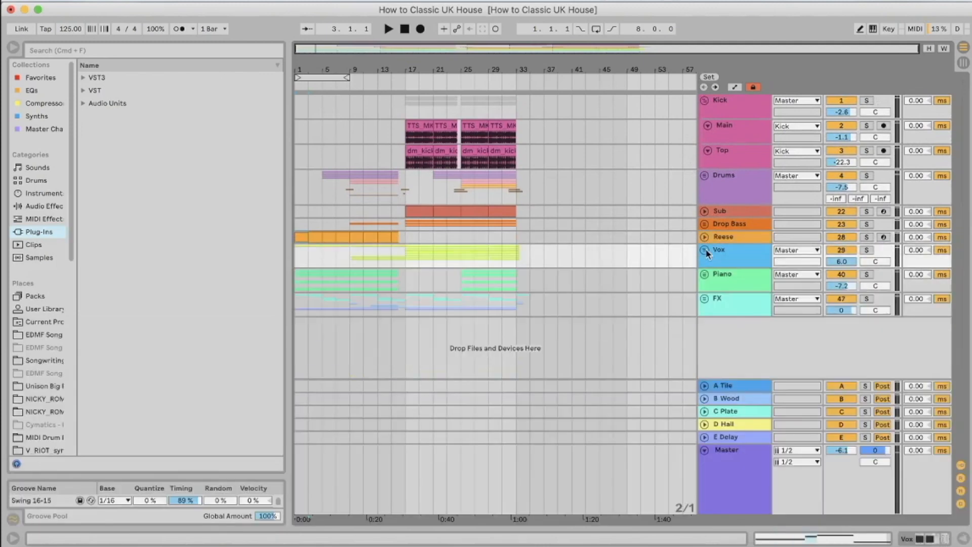
# - Fold the Kick and Vox groups and show the Master track's device chain around the Limiter
pyautogui.click(729, 109)
pyautogui.click(730, 167)
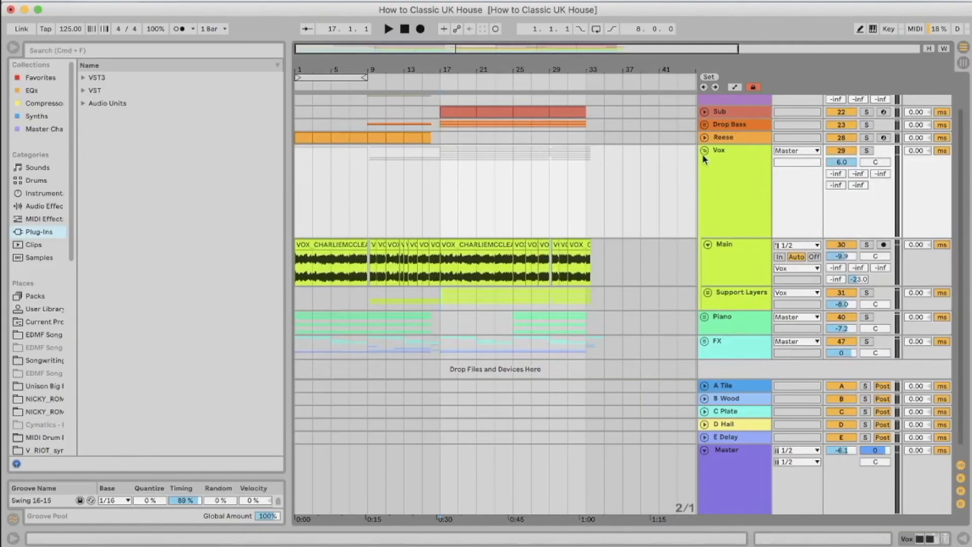
pyautogui.click(705, 156)
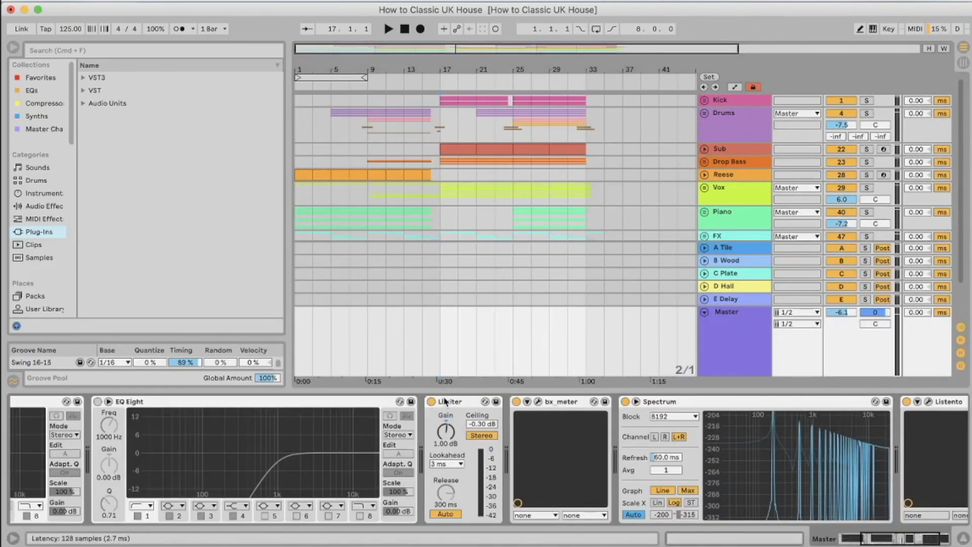
# - Look through the Master track's device chain from the EQ Eights to Listento and select the Limiter
pyautogui.hscroll(-5, 441, 401)
pyautogui.hscroll(10, 445, 404)
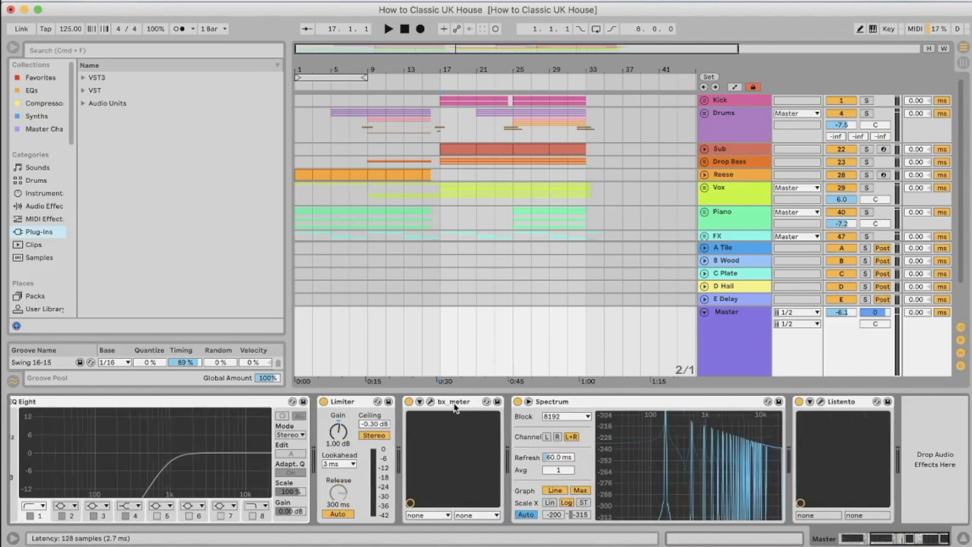
pyautogui.hscroll(-7, 455, 408)
pyautogui.hscroll(4, 378, 468)
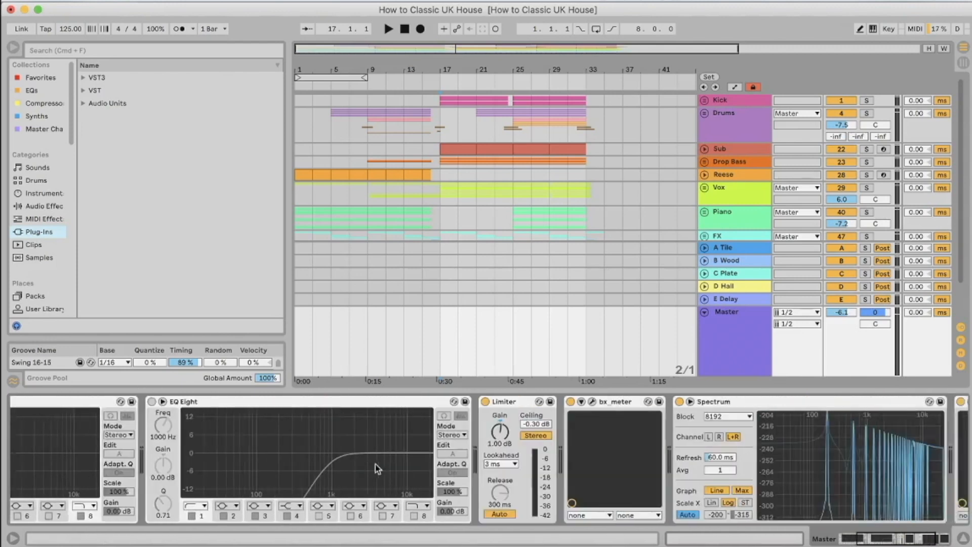
pyautogui.hscroll(4, 377, 469)
pyautogui.hscroll(-6, 377, 468)
pyautogui.hscroll(6, 378, 469)
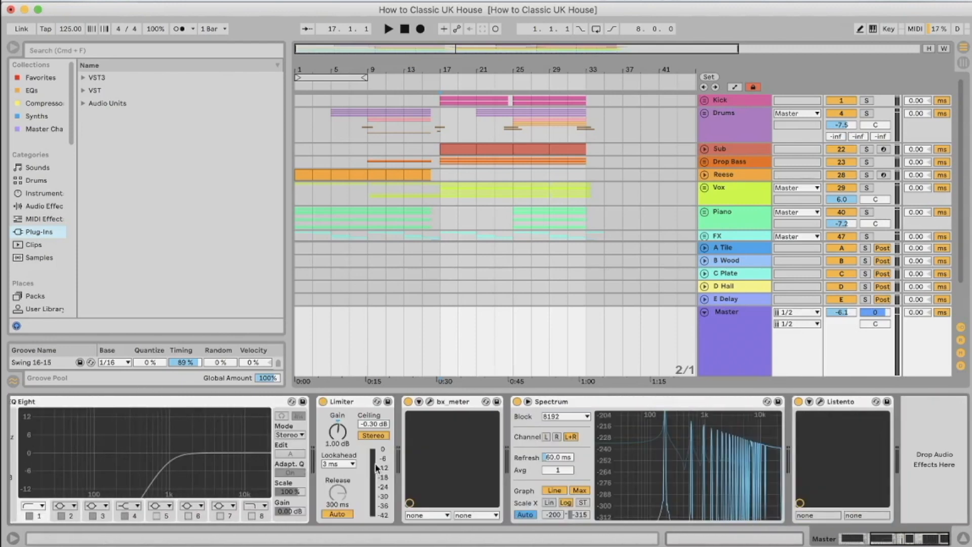
pyautogui.click(355, 403)
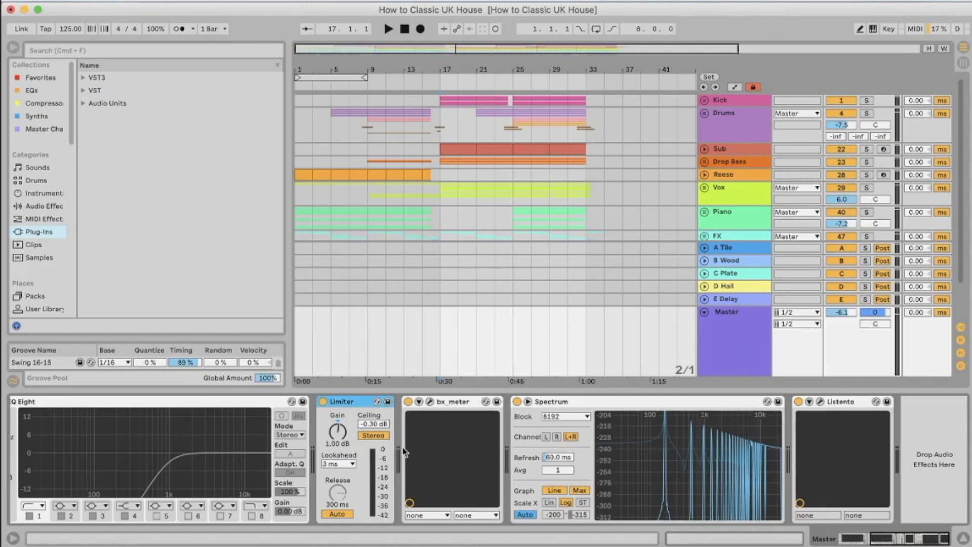
# - Open the Master track's bx_meter window and play the arrangement from bar 25 to check the master levels
pyautogui.click(430, 401)
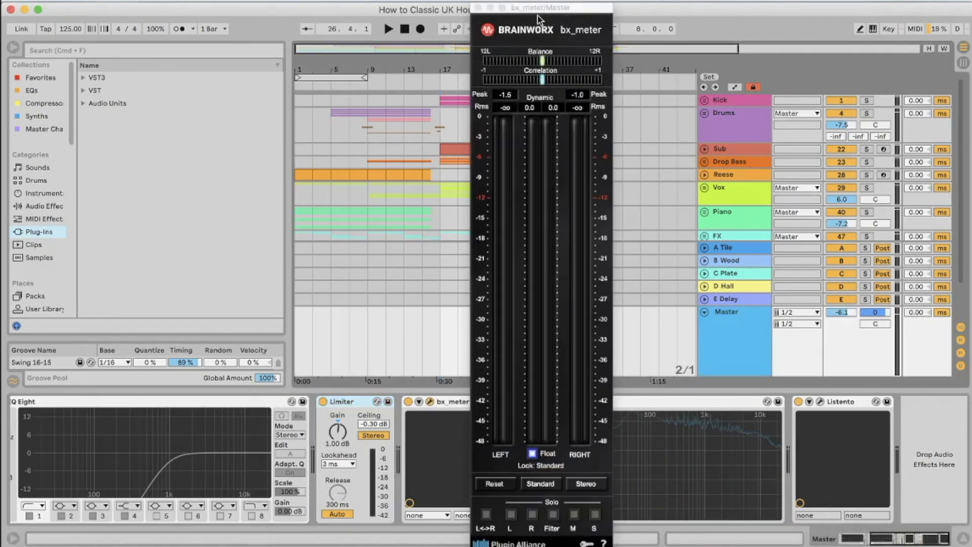
pyautogui.moveTo(535, 11); pyautogui.dragTo(566, 12)
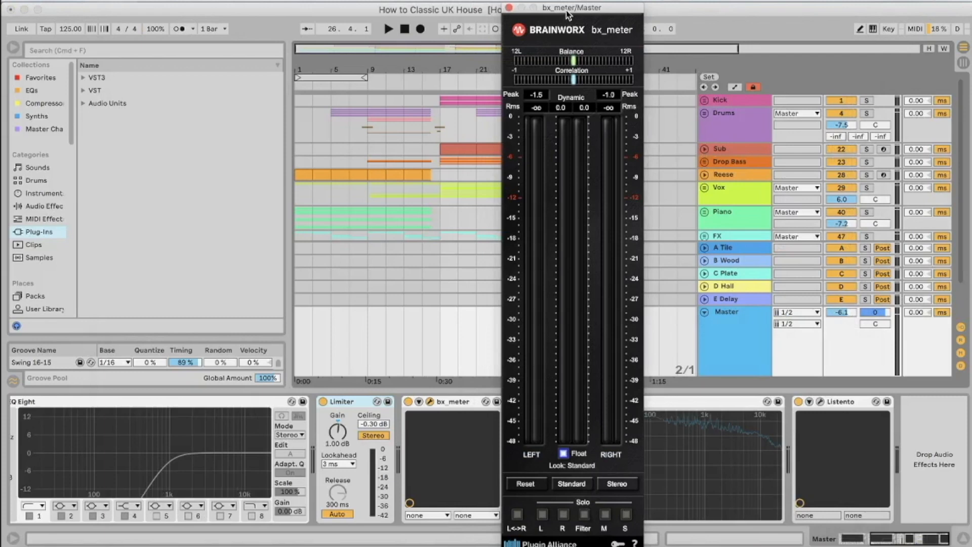
pyautogui.click(440, 238)
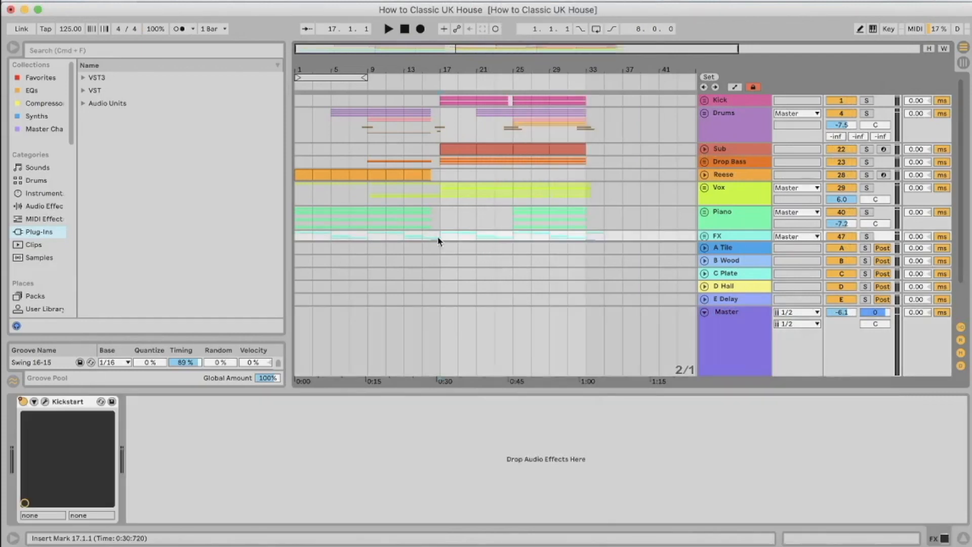
pyautogui.click(516, 226)
pyautogui.click(738, 366)
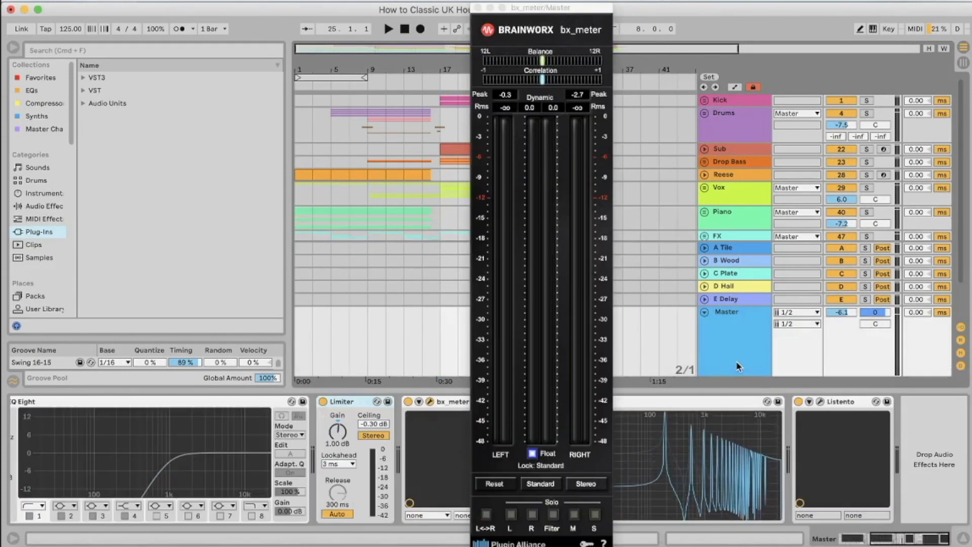
pyautogui.press('space')
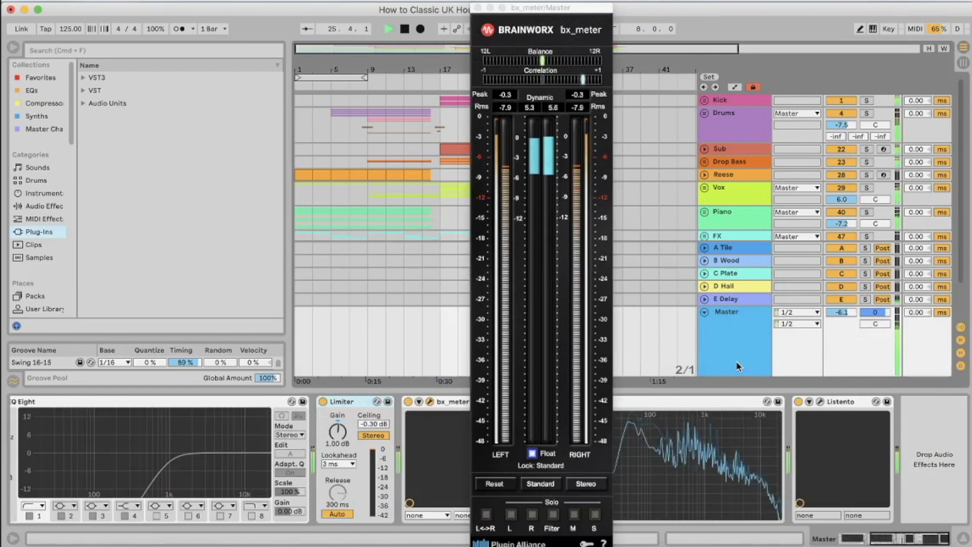
pyautogui.press('space')
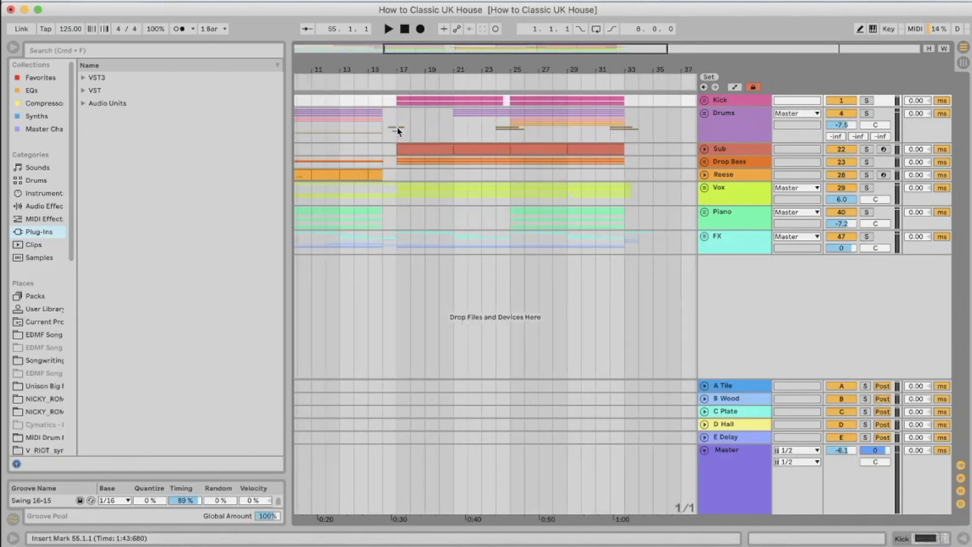
# - Select a dm_kick clip on the Kick group's Top track and fold the Kick group
pyautogui.press('-')
pyautogui.press('-')
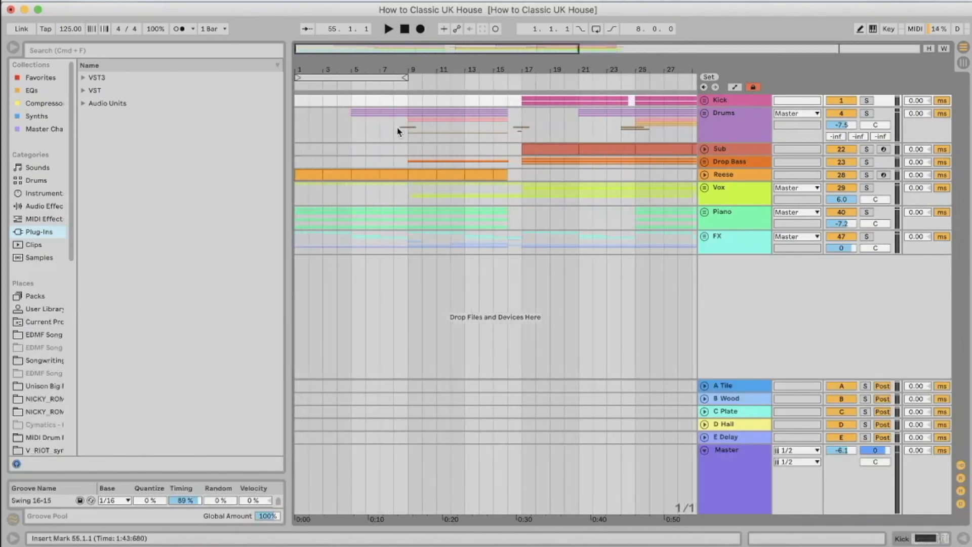
pyautogui.click(300, 135)
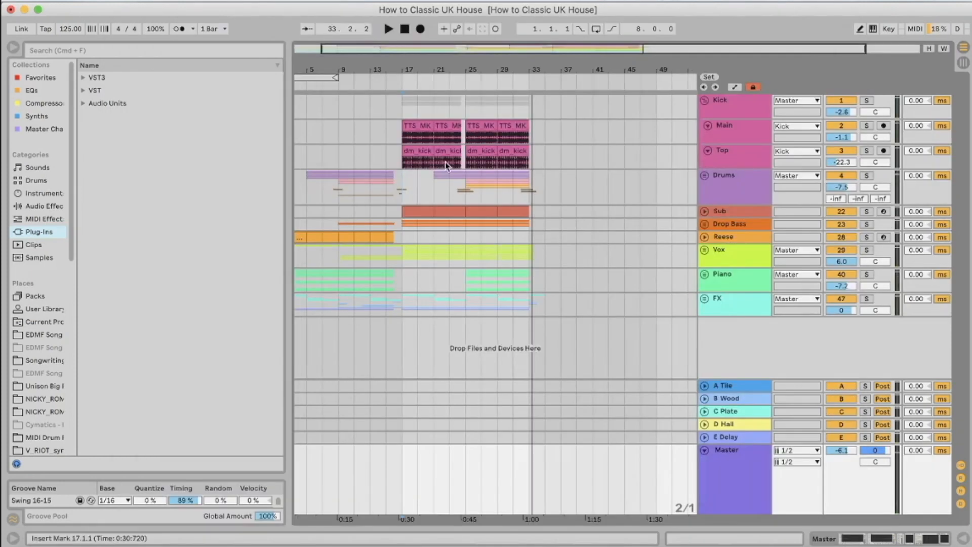
pyautogui.click(446, 164)
pyautogui.press('+')
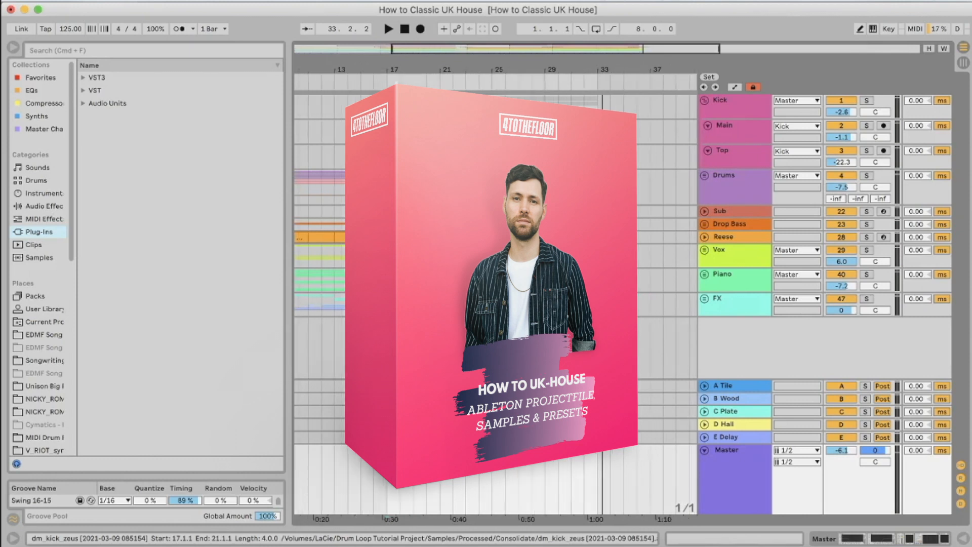
pyautogui.press('-')
pyautogui.click(704, 100)
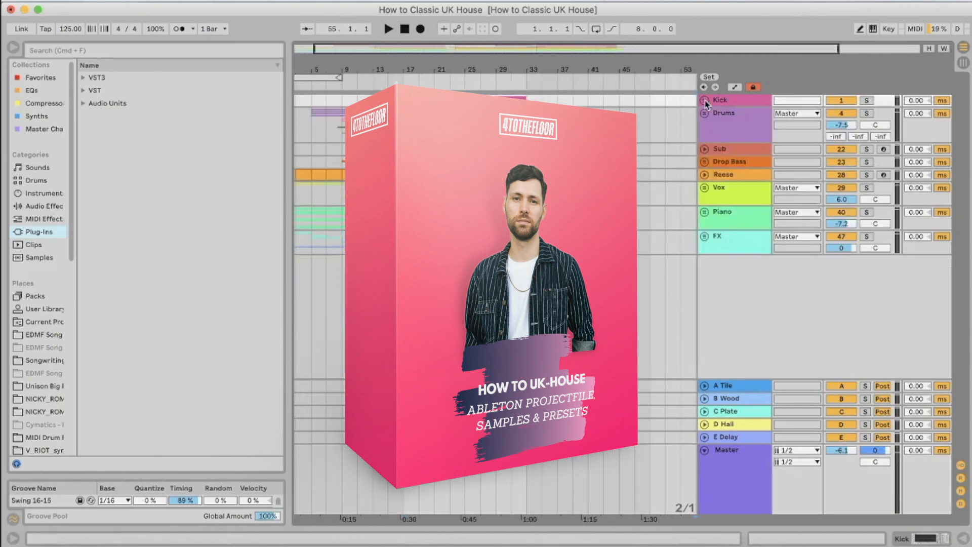
# - Unfold and refold the Drums and Drop Bass groups to glance at their tracks
pyautogui.click(705, 113)
pyautogui.click(705, 113)
pyautogui.click(722, 148)
pyautogui.click(704, 162)
pyautogui.click(704, 162)
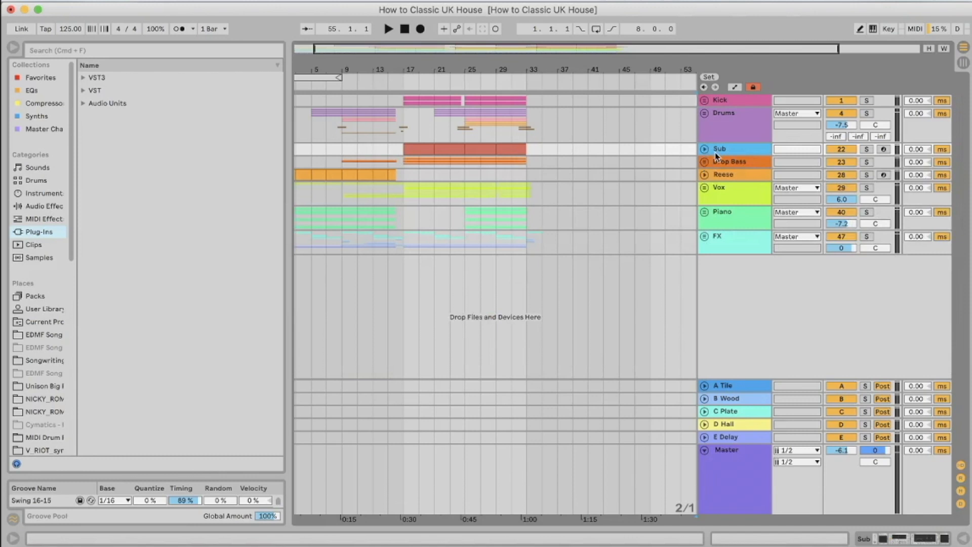
# - Show the device chains of the Sub and Reese tracks and the FX group in turn
pyautogui.doubleClick(717, 150)
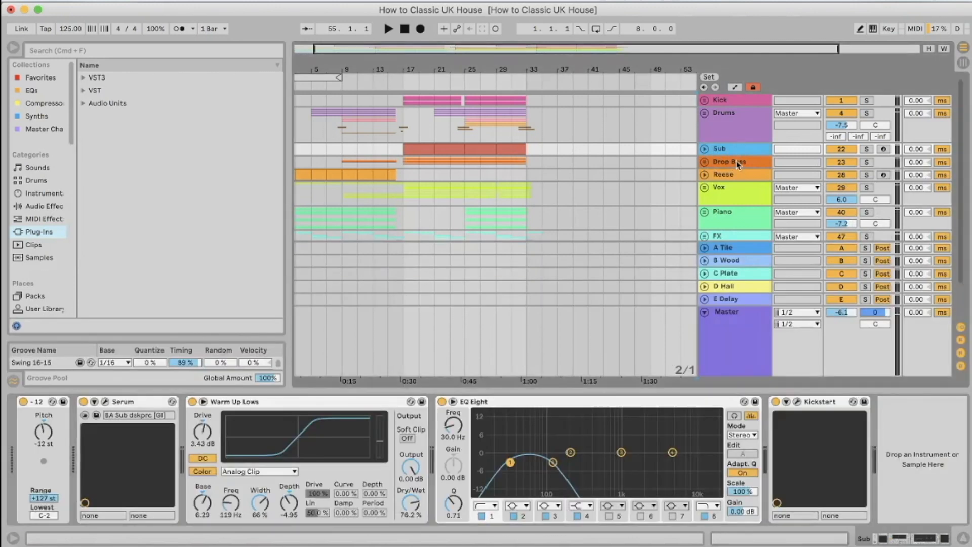
pyautogui.click(737, 177)
pyautogui.click(720, 151)
pyautogui.click(731, 177)
pyautogui.scroll(-3, 730, 175)
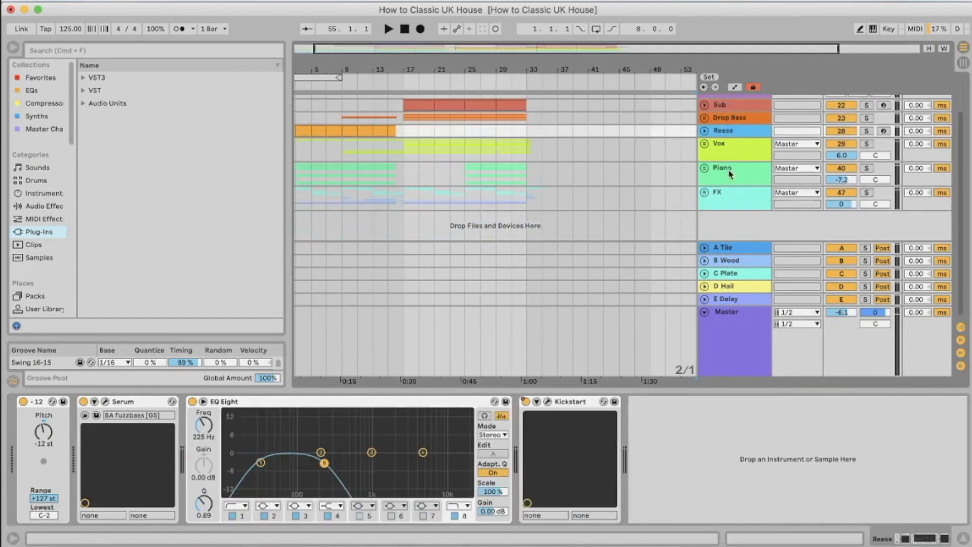
pyautogui.click(727, 193)
pyautogui.scroll(3, 727, 189)
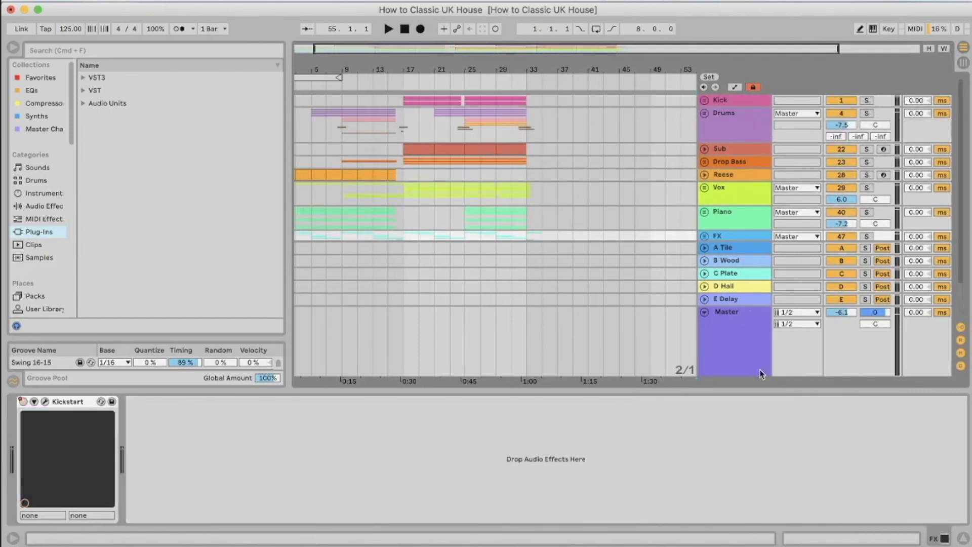
# - Hide the device view and bring up the Kick group's chain with EQ Eight and Utility
pyautogui.moveTo(757, 387); pyautogui.dragTo(756, 527)
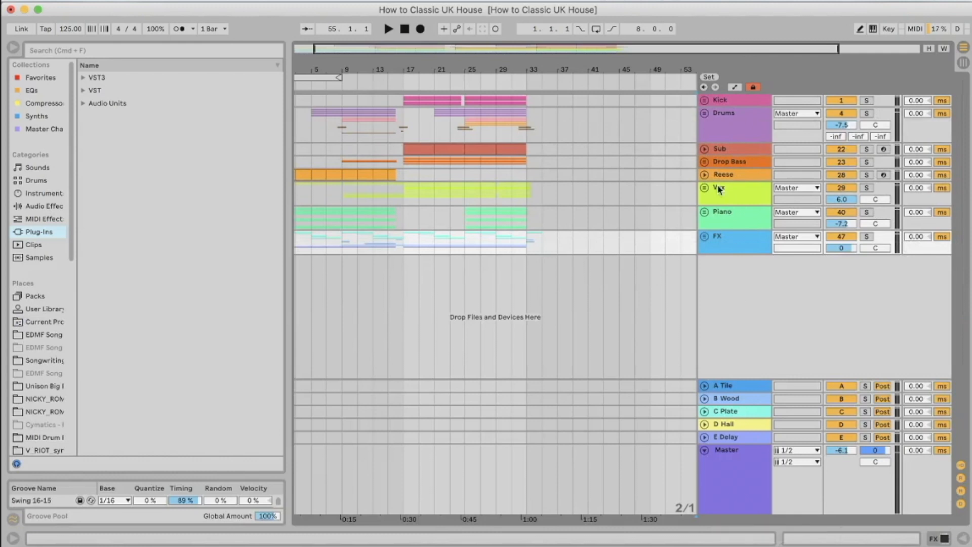
pyautogui.doubleClick(724, 102)
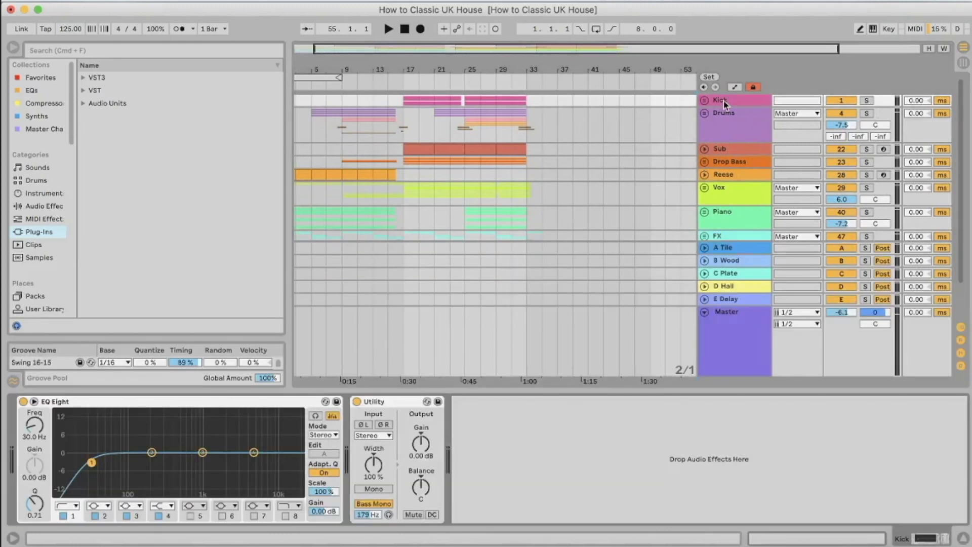
pyautogui.scroll(-2, 741, 165)
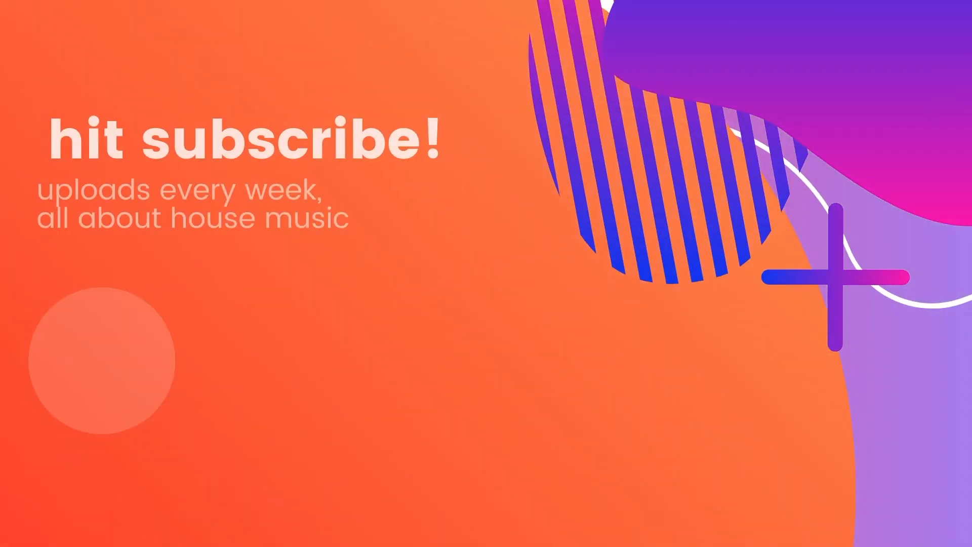